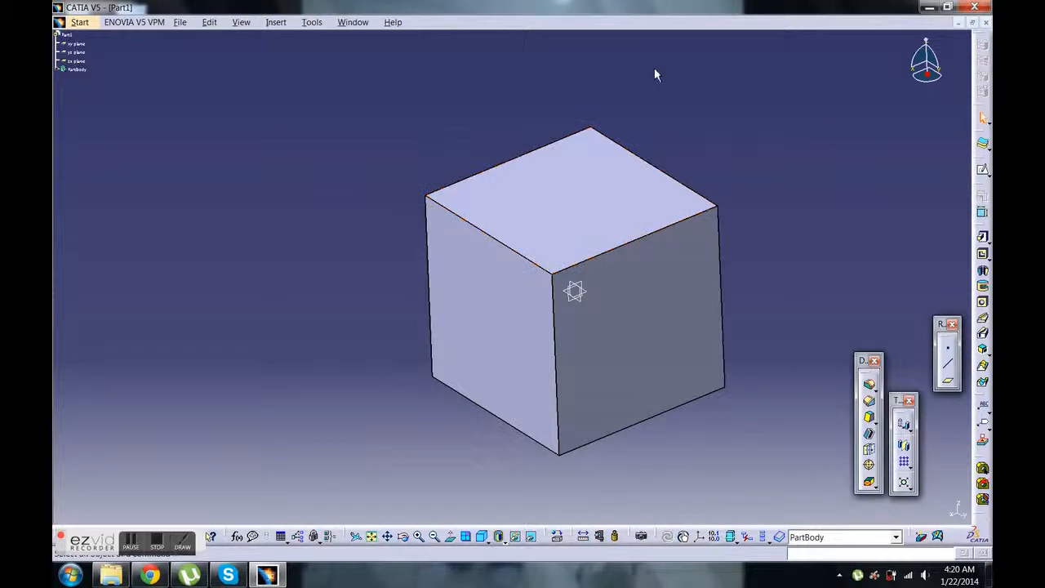
# Minimize the open Part1 document, create a new Part Design part named Sample, and maximize its window
pyautogui.click(961, 25)
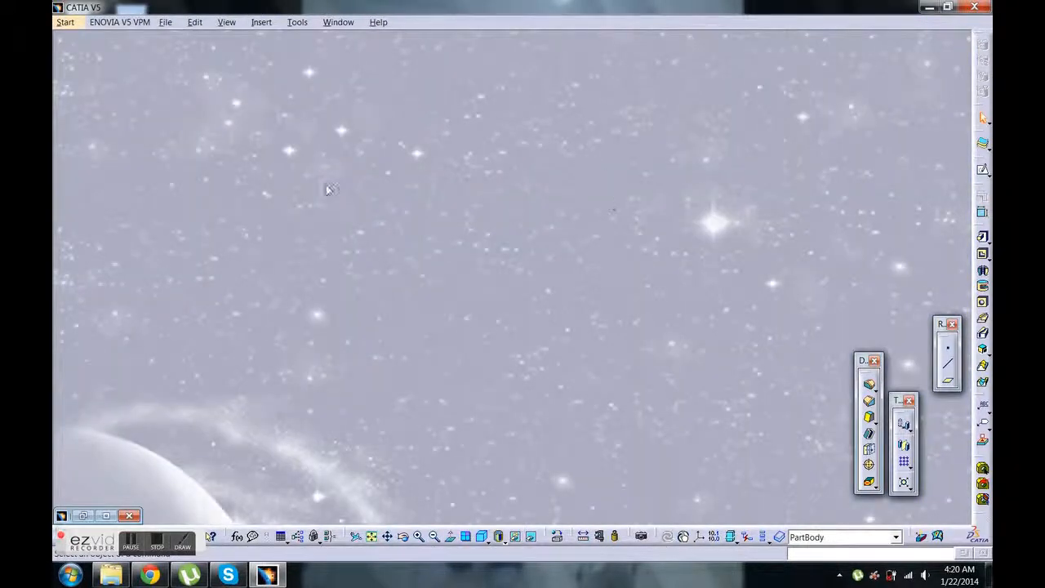
pyautogui.click(66, 23)
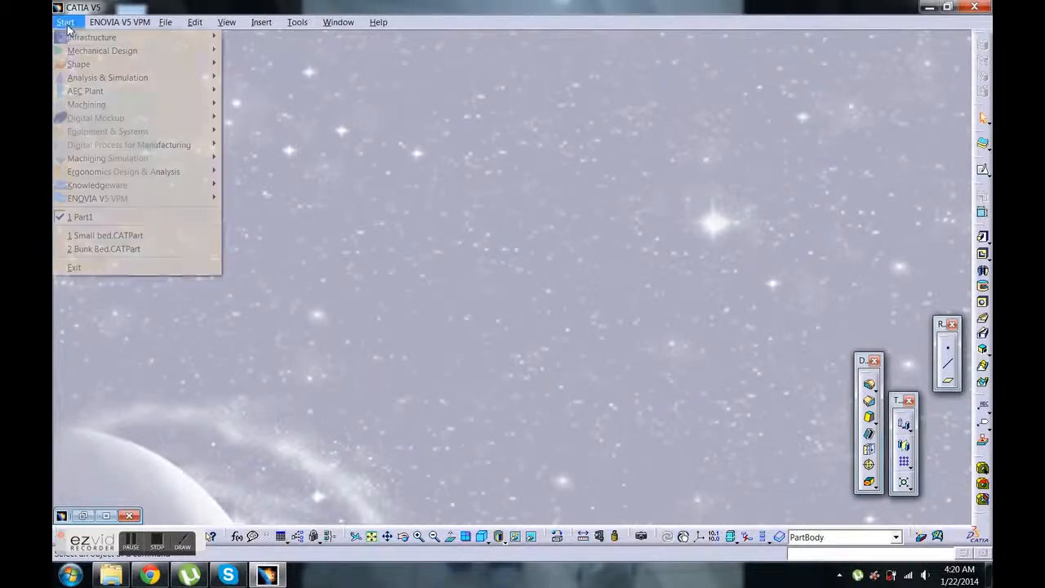
pyautogui.moveTo(94, 52)
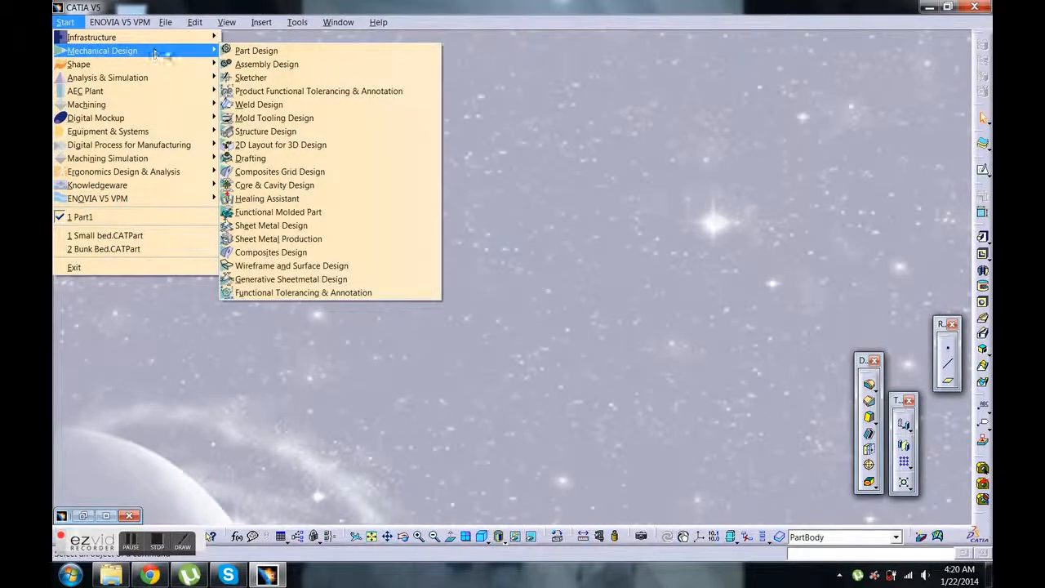
pyautogui.click(248, 52)
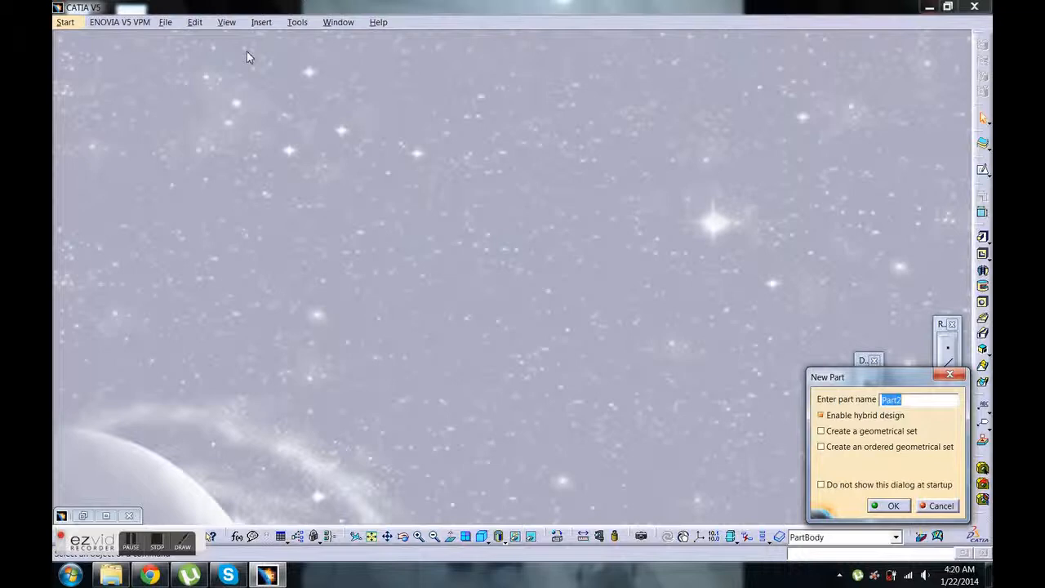
pyautogui.write('S')
pyautogui.click(888, 505)
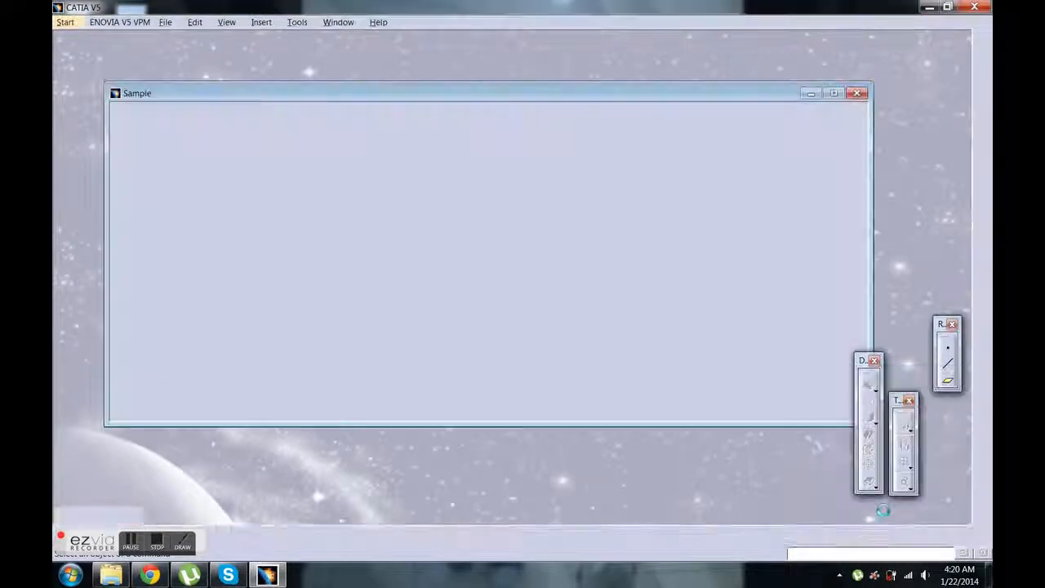
pyautogui.click(834, 94)
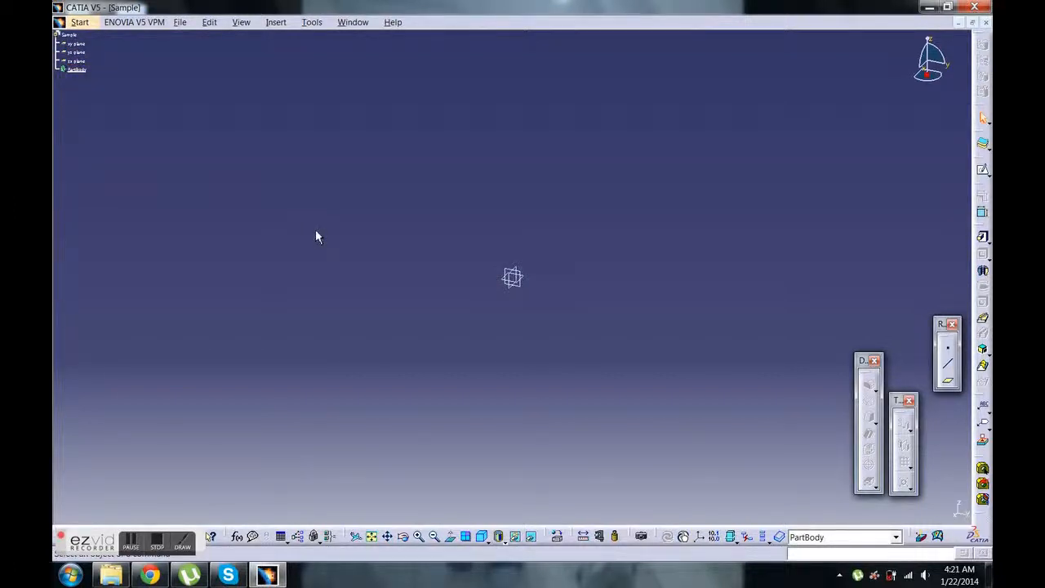
# Start a sketch on the xy plane and move the floating Operation toolbar away from the drawing area
pyautogui.click(531, 283)
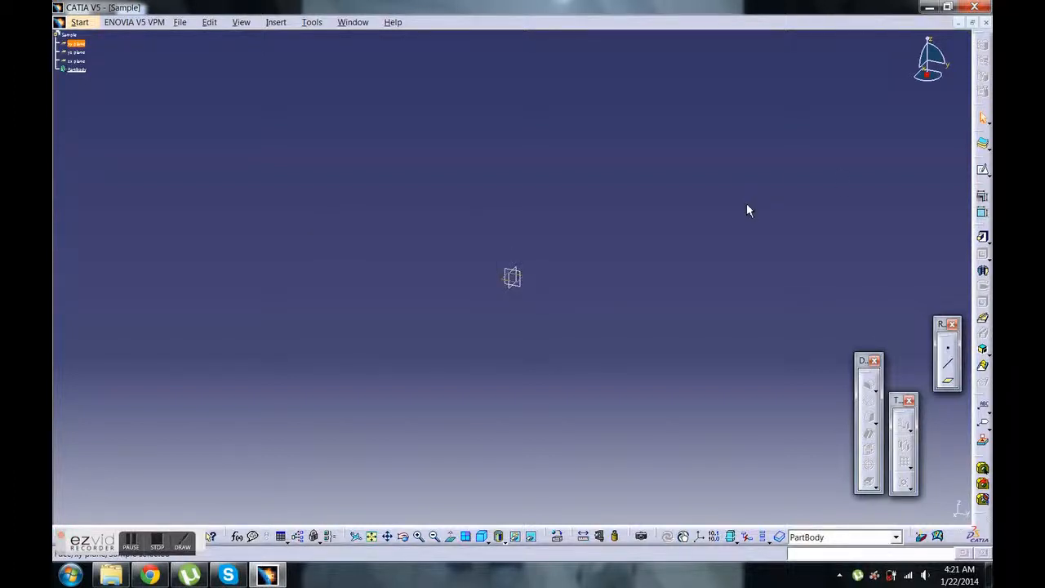
pyautogui.click(984, 173)
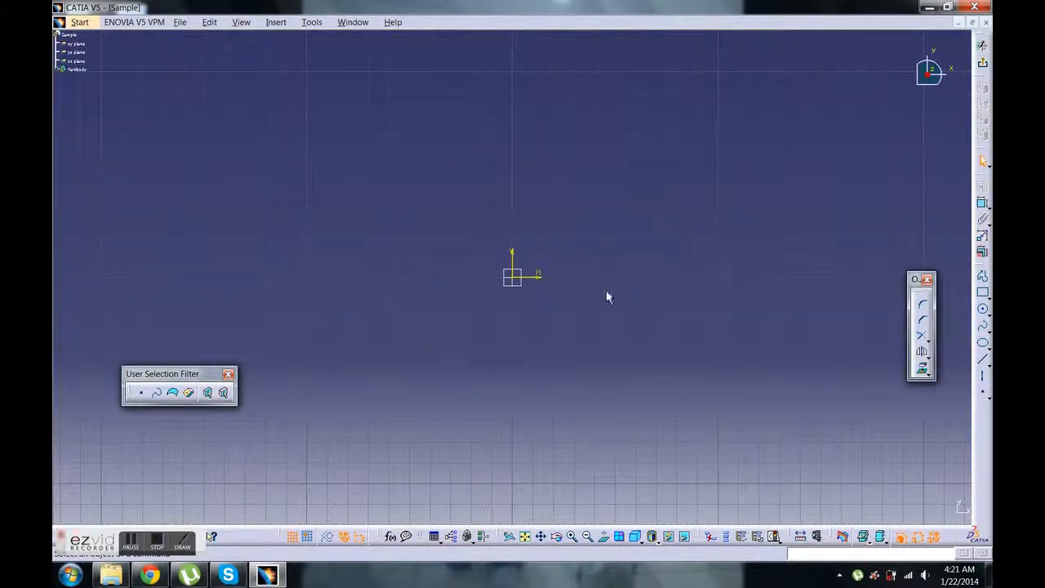
pyautogui.moveTo(916, 279); pyautogui.dragTo(943, 408)
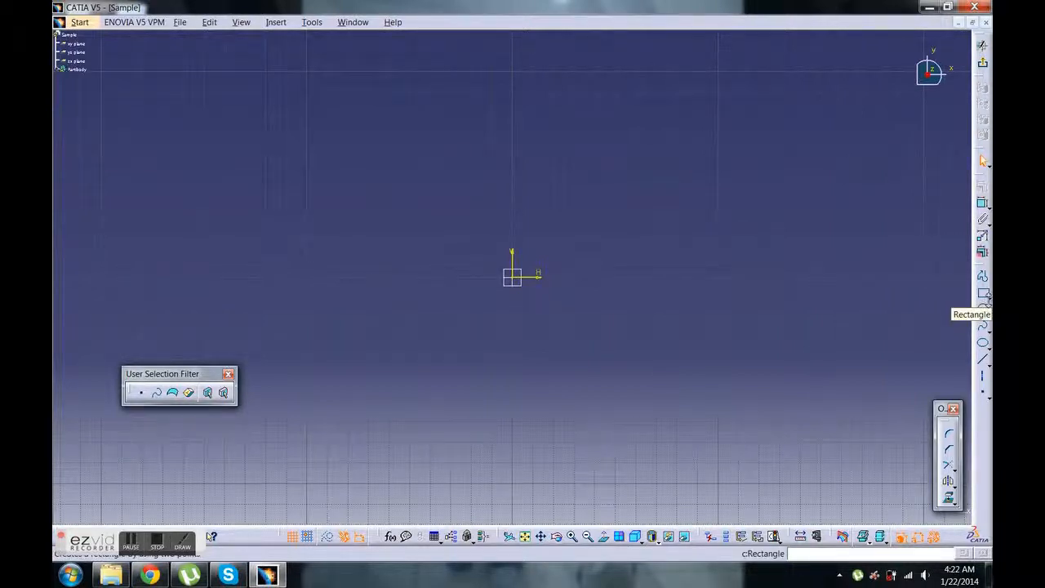
# Draw a rectangle enclosing the sketch origin and stretch its upper edge upward to a height of about 5.18 in
pyautogui.click(987, 301)
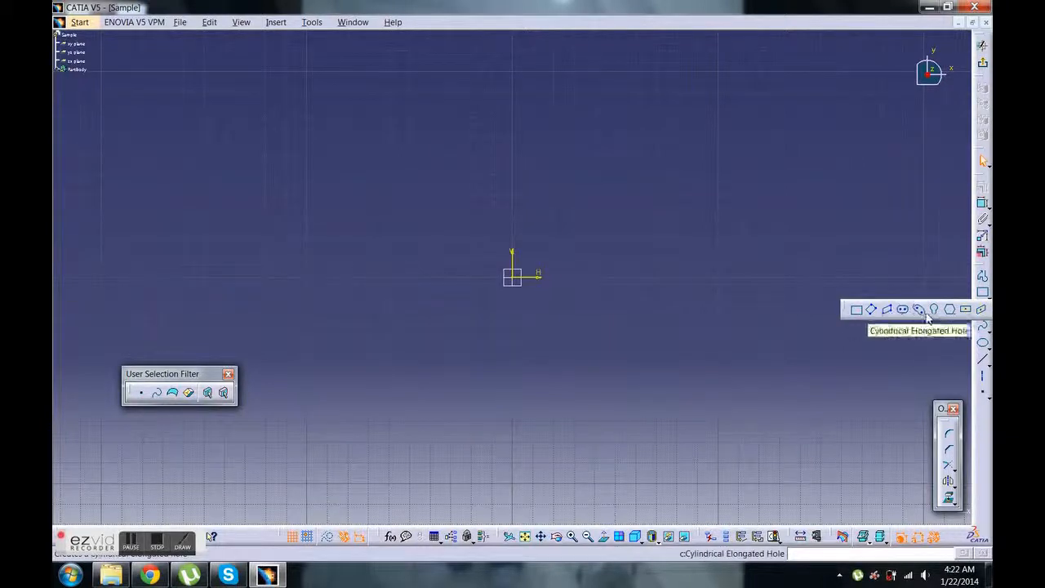
pyautogui.click(856, 311)
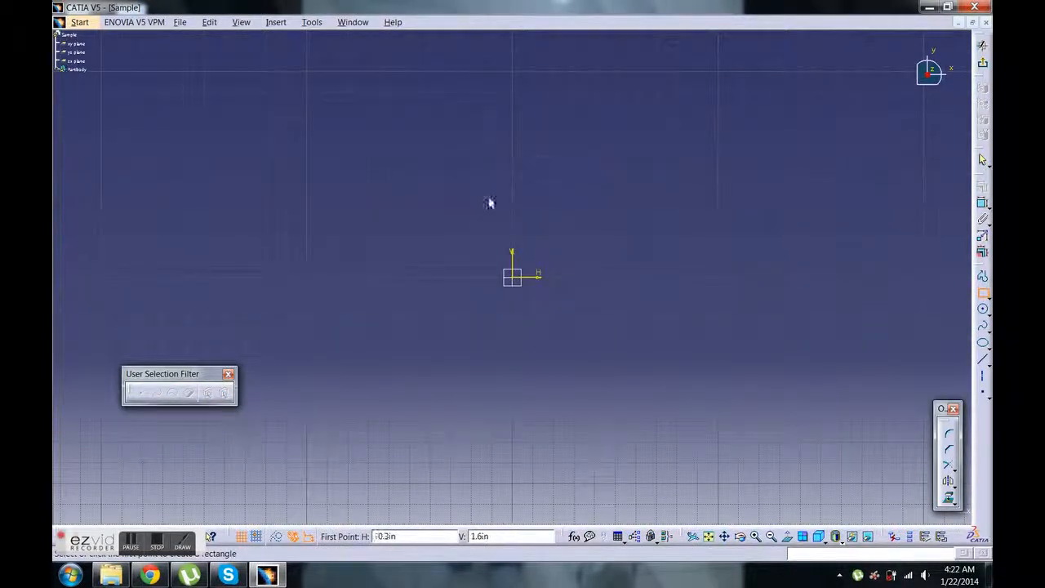
pyautogui.click(398, 182)
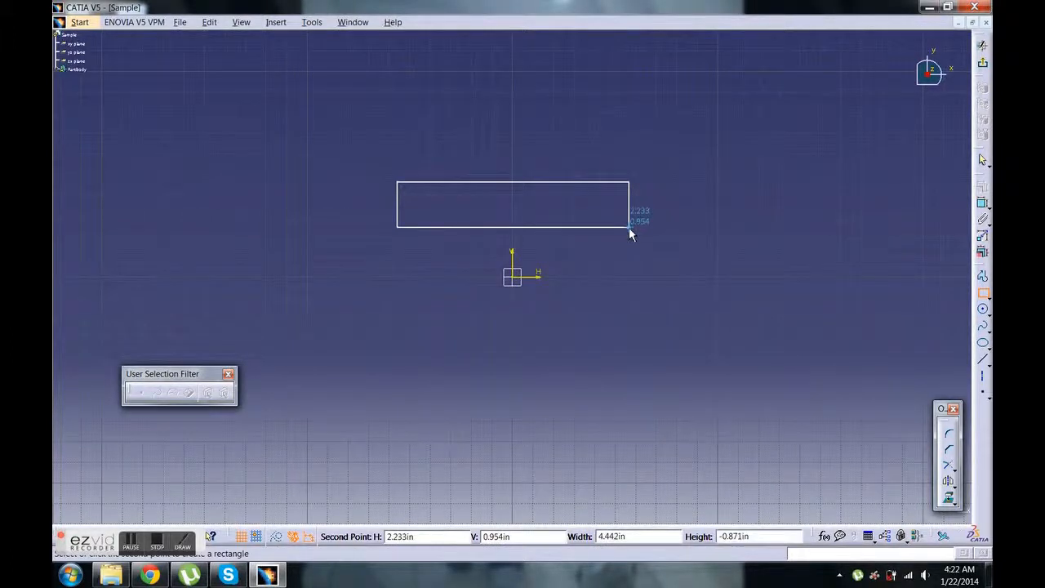
pyautogui.click(615, 409)
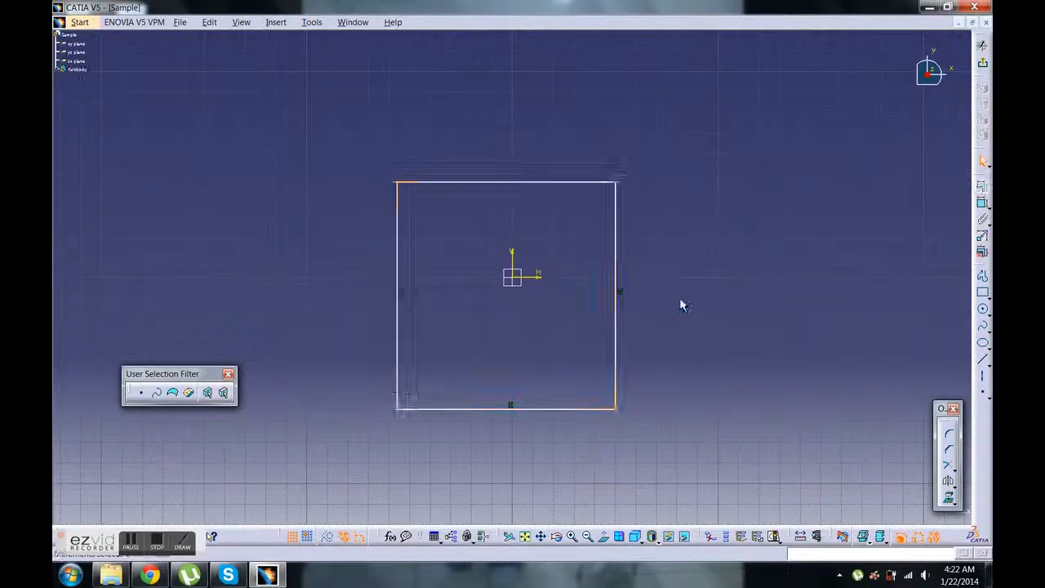
pyautogui.moveTo(572, 181); pyautogui.dragTo(571, 140)
pyautogui.moveTo(617, 190)
pyautogui.mouseDown()
pyautogui.moveTo(730, 198)
pyautogui.moveTo(563, 184)
pyautogui.moveTo(694, 188)
pyautogui.moveTo(613, 171)
pyautogui.mouseUp()
pyautogui.click(735, 212)
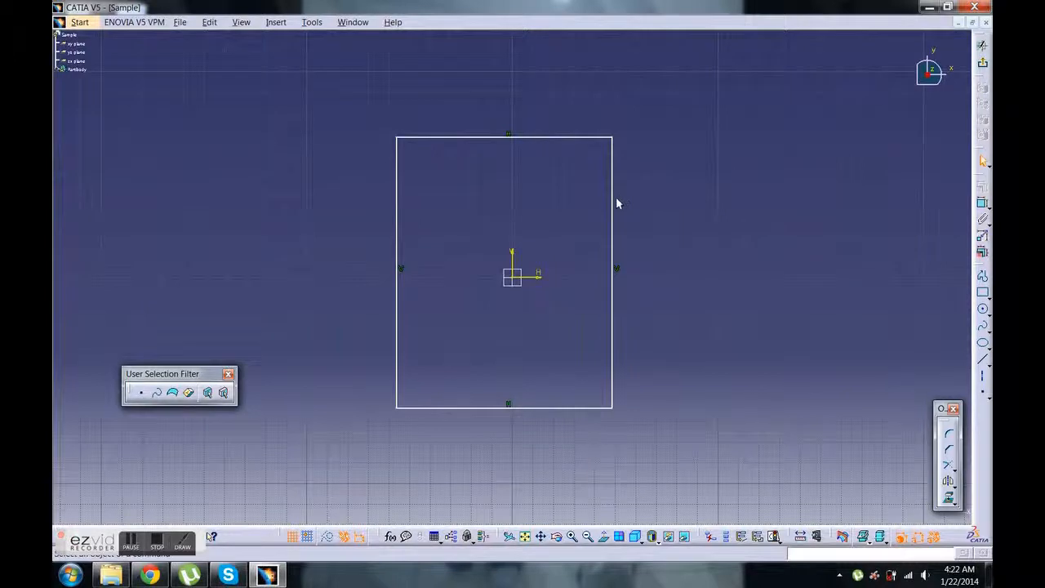
# Add a length constraint to the rectangle's right edge and set it to 4 in
pyautogui.click(613, 200)
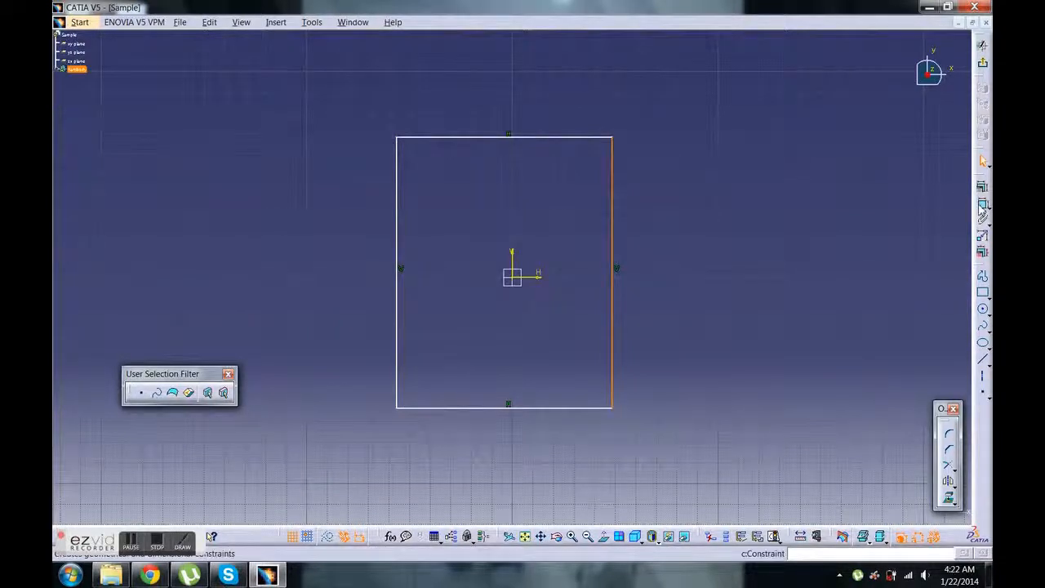
pyautogui.click(982, 206)
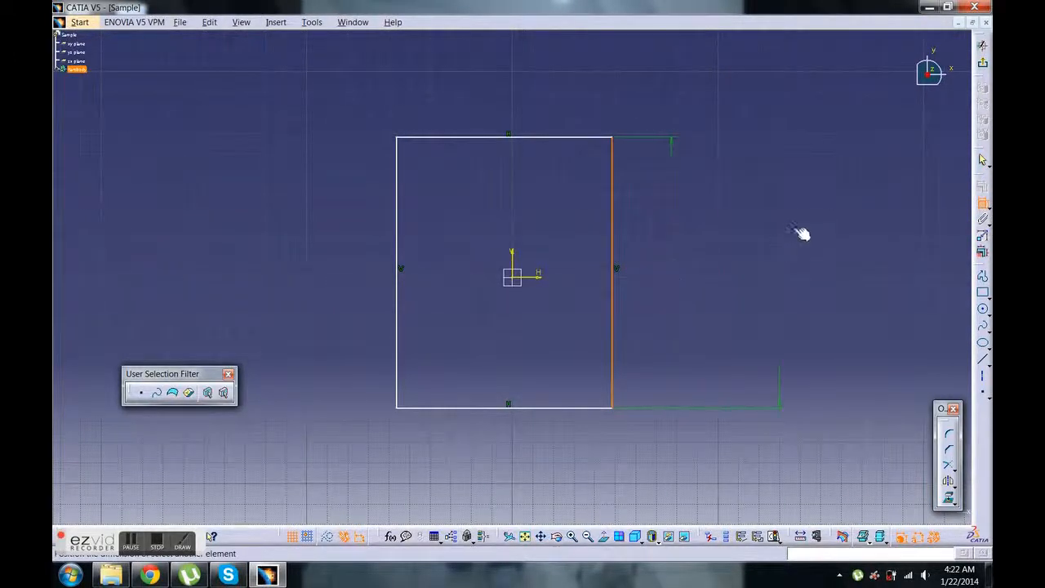
pyautogui.click(708, 257)
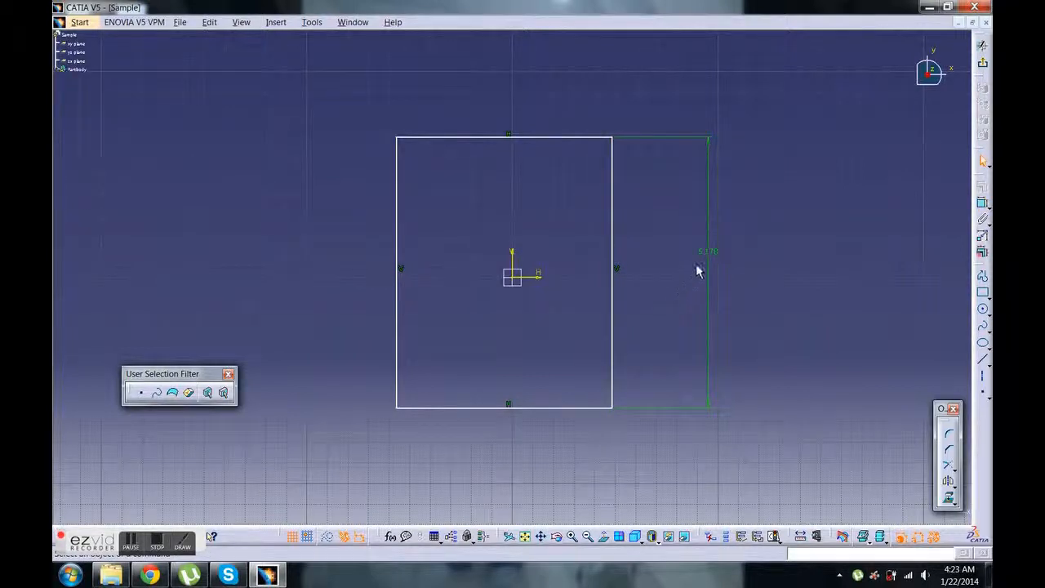
pyautogui.doubleClick(710, 255)
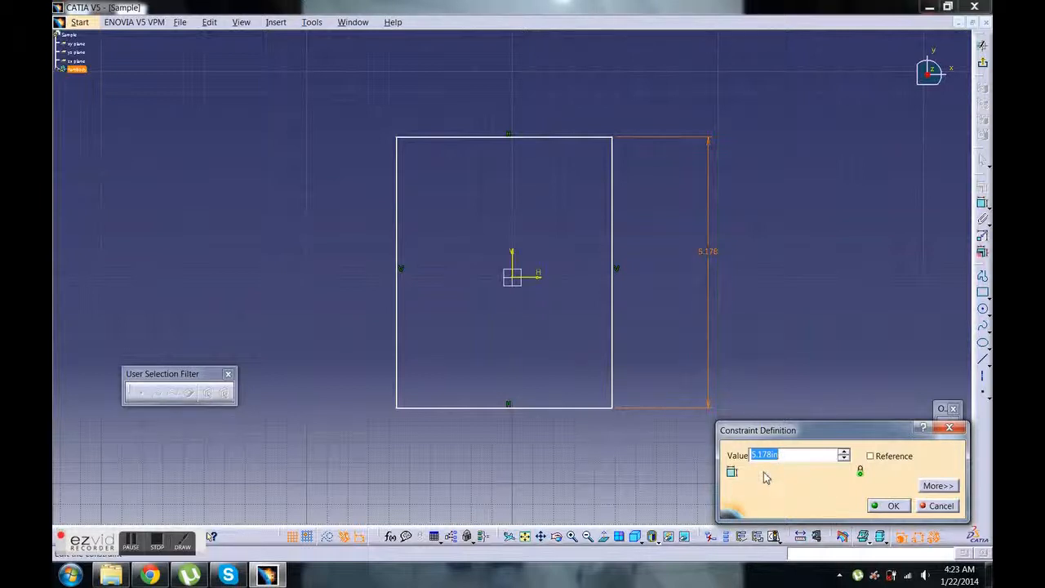
pyautogui.write('4')
pyautogui.click(893, 506)
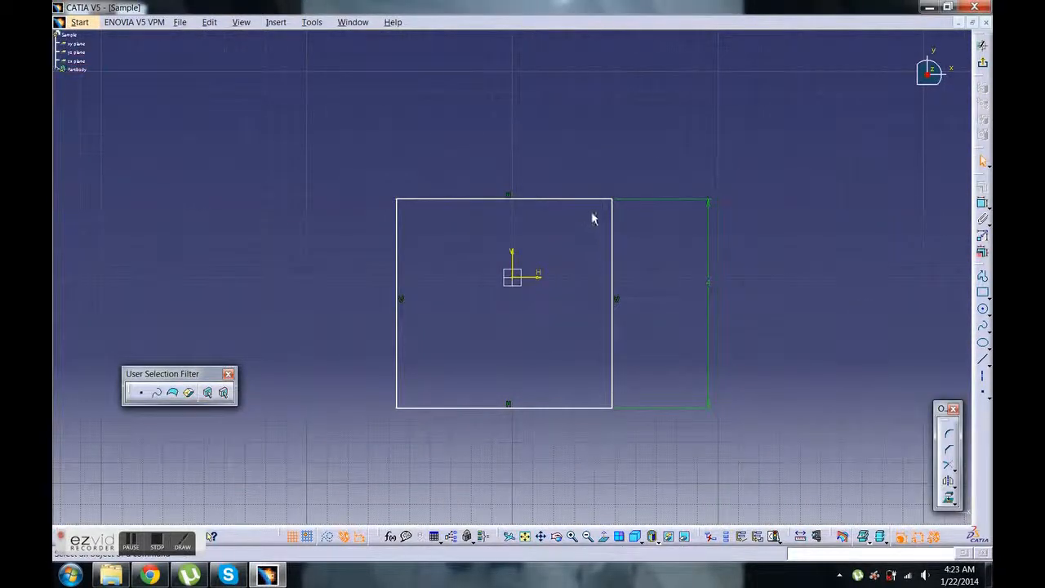
# Shift the rectangle slightly, then add a length constraint to its upper edge and set it to 4 in
pyautogui.moveTo(574, 197)
pyautogui.mouseDown()
pyautogui.moveTo(610, 246)
pyautogui.moveTo(636, 171)
pyautogui.moveTo(490, 229)
pyautogui.moveTo(604, 267)
pyautogui.moveTo(569, 168)
pyautogui.moveTo(593, 185)
pyautogui.moveTo(520, 204)
pyautogui.moveTo(460, 196)
pyautogui.moveTo(518, 209)
pyautogui.moveTo(637, 212)
pyautogui.moveTo(627, 215)
pyautogui.mouseUp()
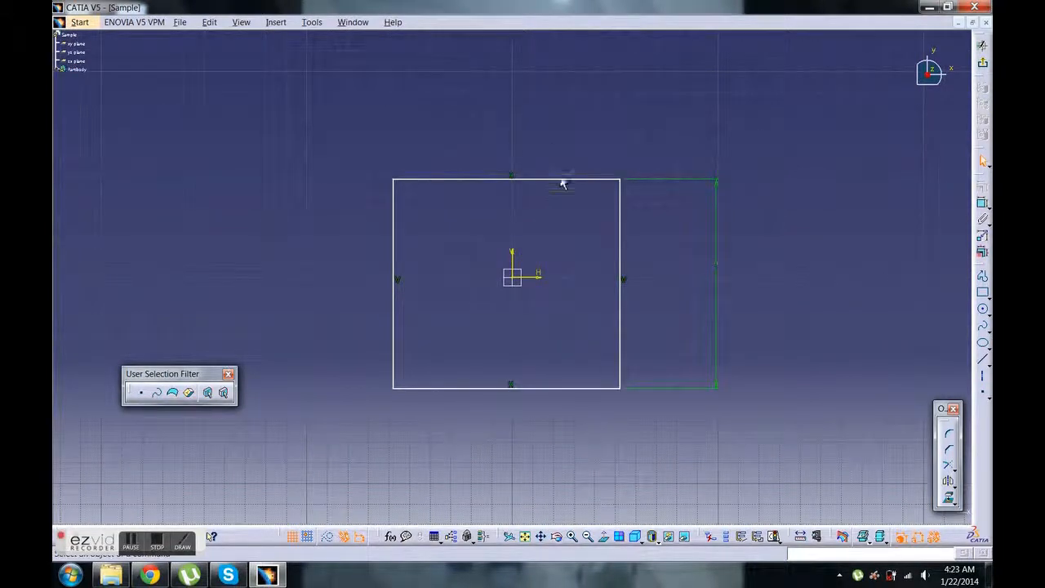
pyautogui.click(567, 181)
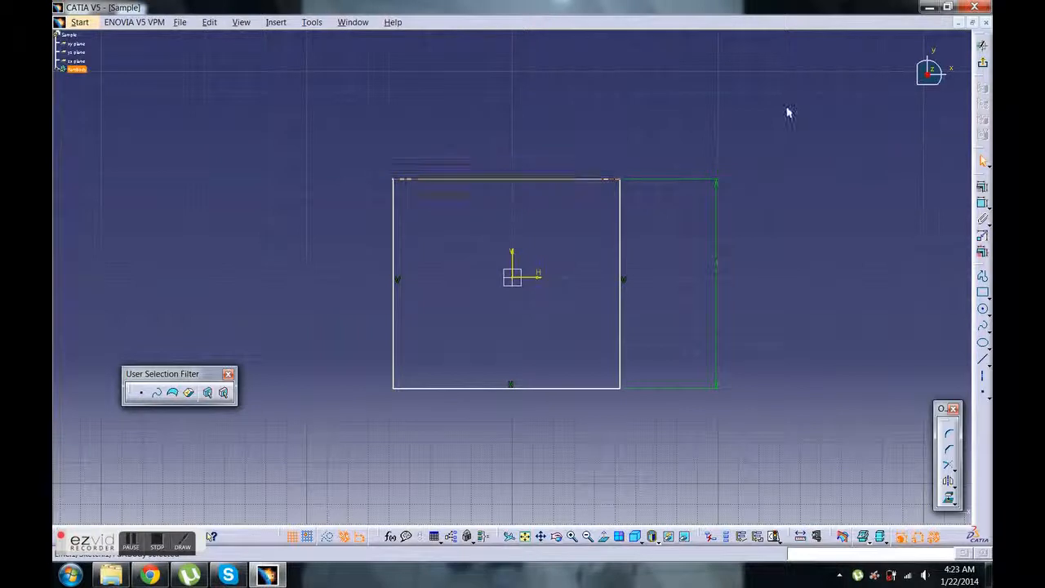
pyautogui.click(983, 206)
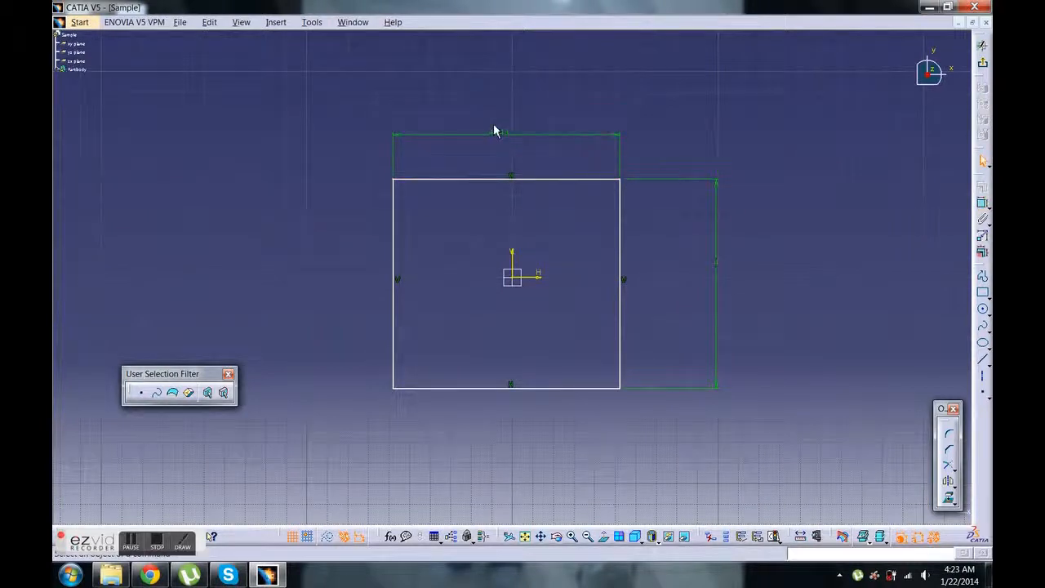
pyautogui.doubleClick(499, 140)
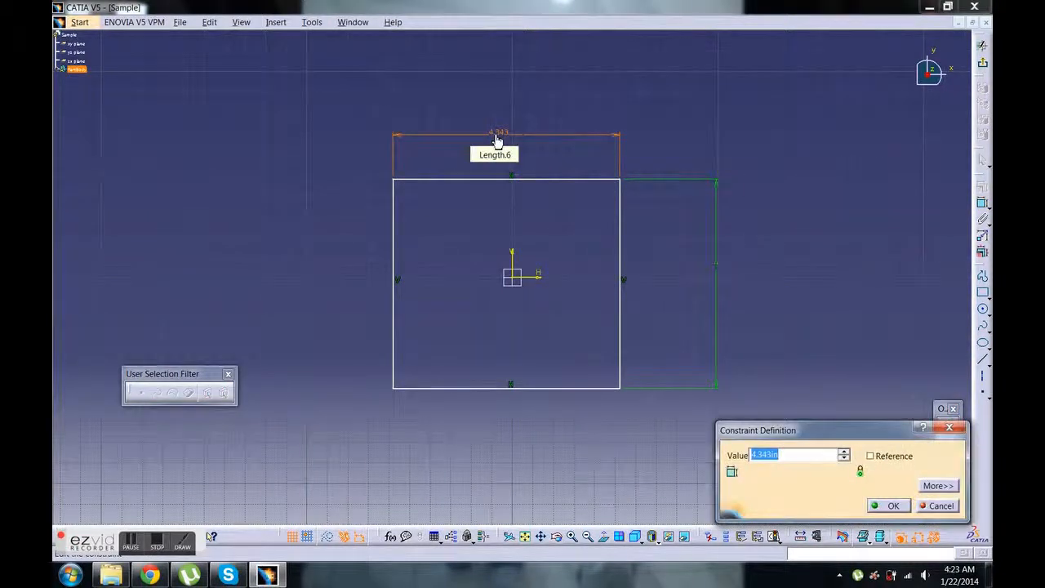
pyautogui.write('4')
pyautogui.press('Return')
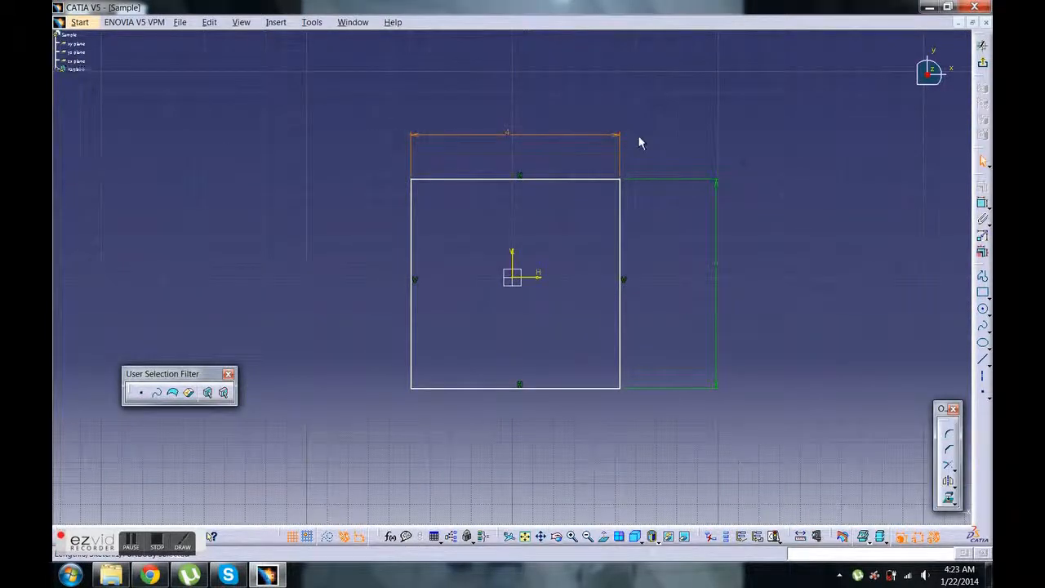
# Move the square sideways and back so that it sits roughly around the sketch origin
pyautogui.moveTo(606, 180); pyautogui.dragTo(597, 234)
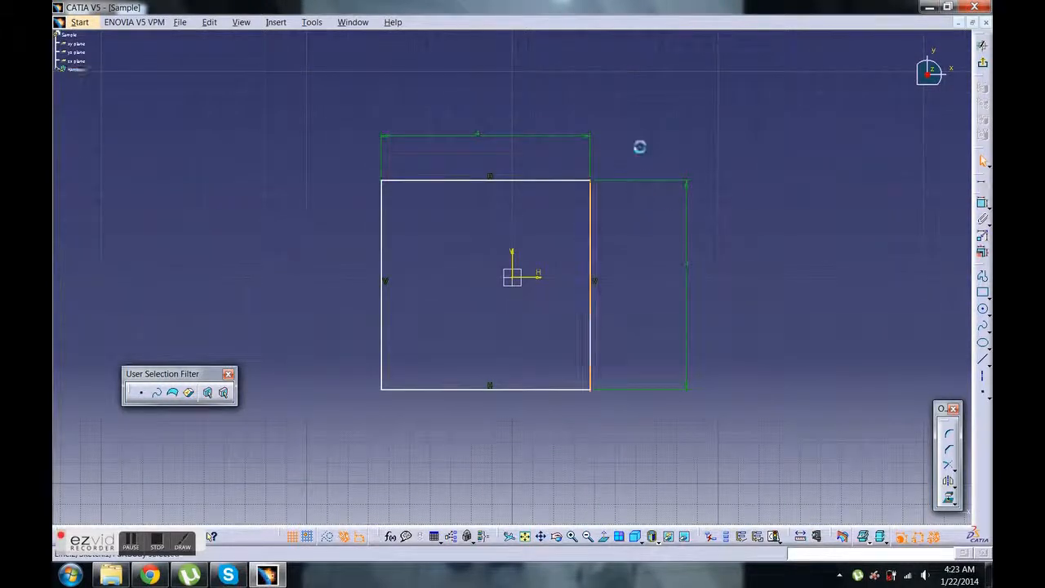
pyautogui.moveTo(542, 181); pyautogui.dragTo(632, 182)
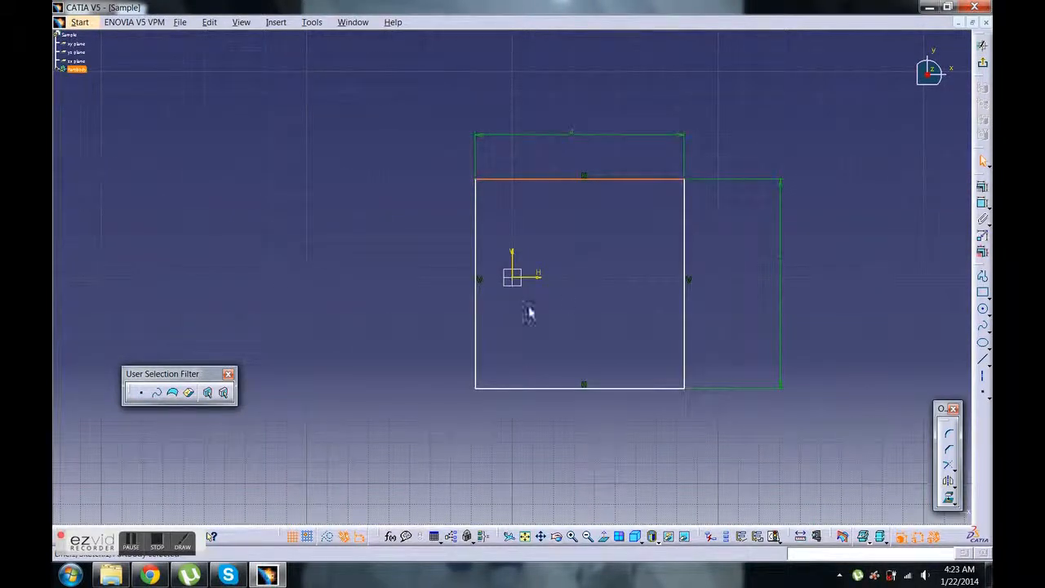
pyautogui.moveTo(589, 191); pyautogui.dragTo(574, 189)
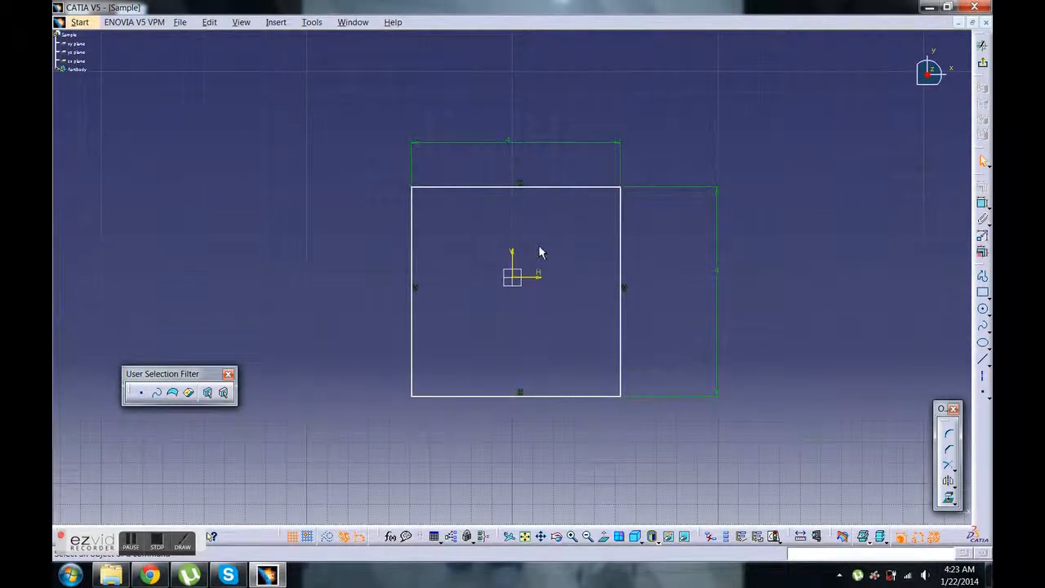
# Constrain the distance between the square's upper edge and the horizontal sketch axis to 2 in
pyautogui.click(538, 190)
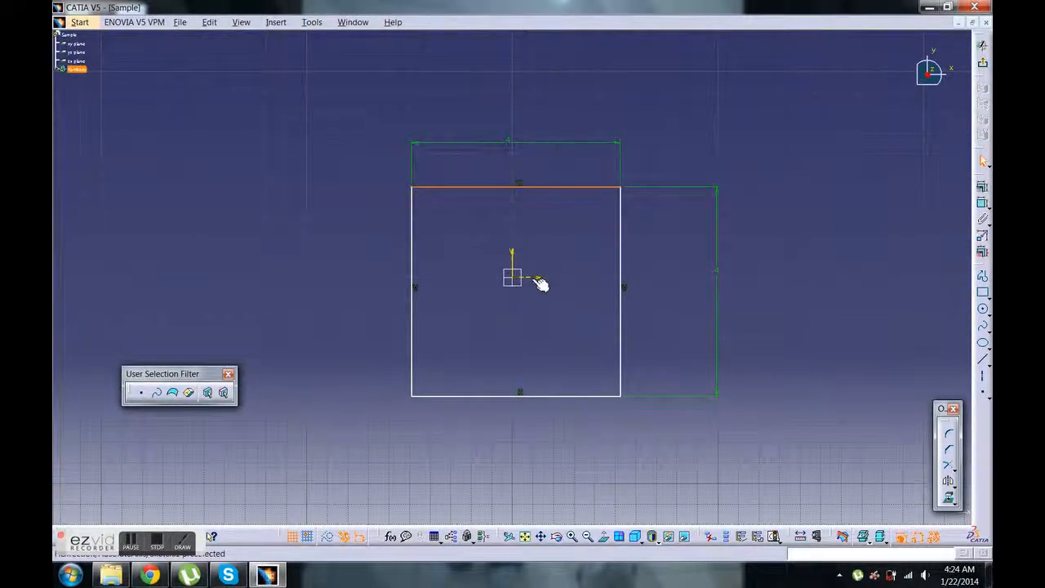
pyautogui.keyDown('ctrl'); pyautogui.click(538, 279); pyautogui.keyUp('ctrl')
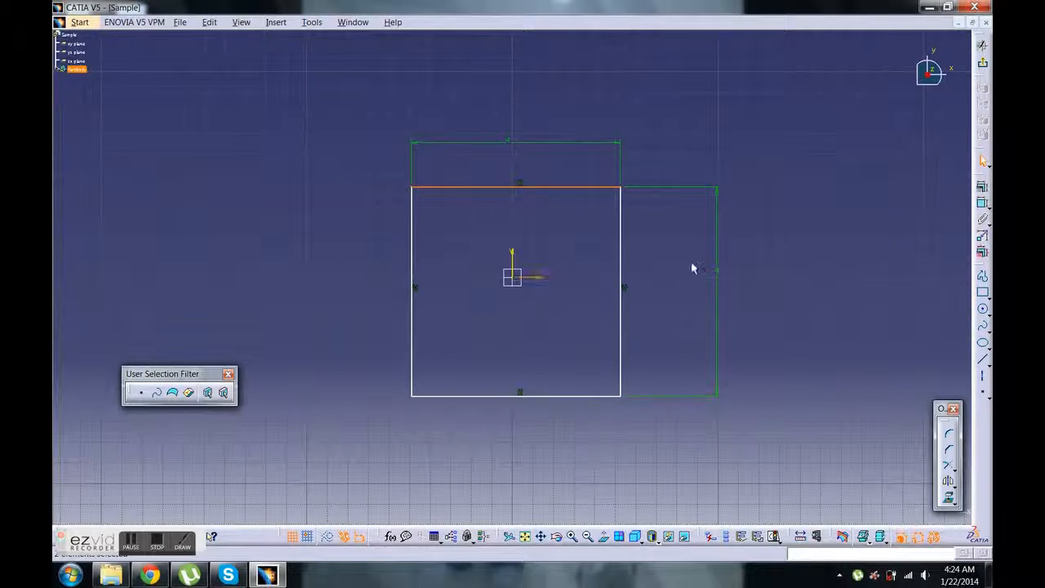
pyautogui.click(982, 205)
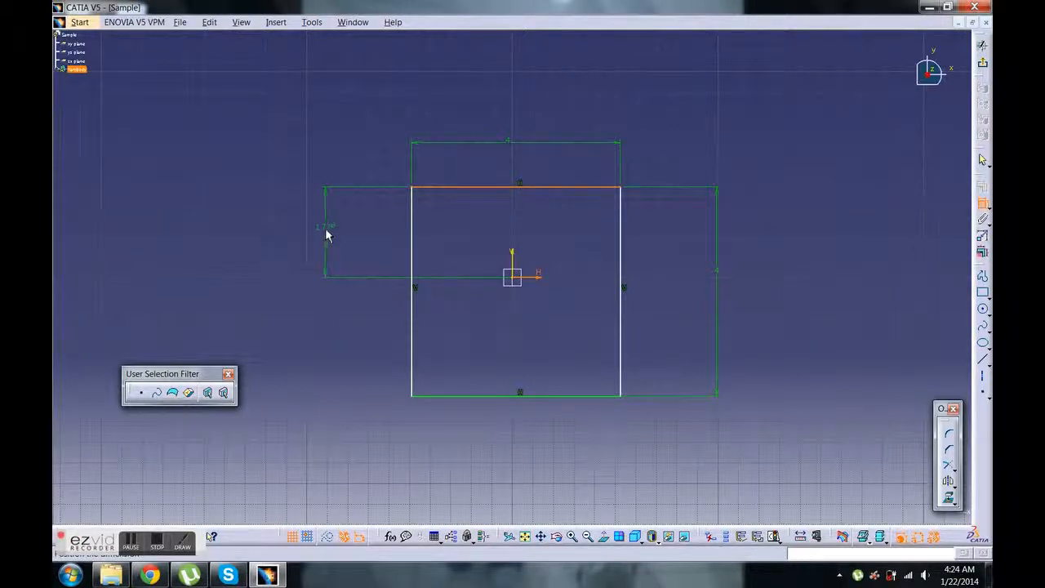
pyautogui.click(326, 231)
pyautogui.doubleClick(325, 232)
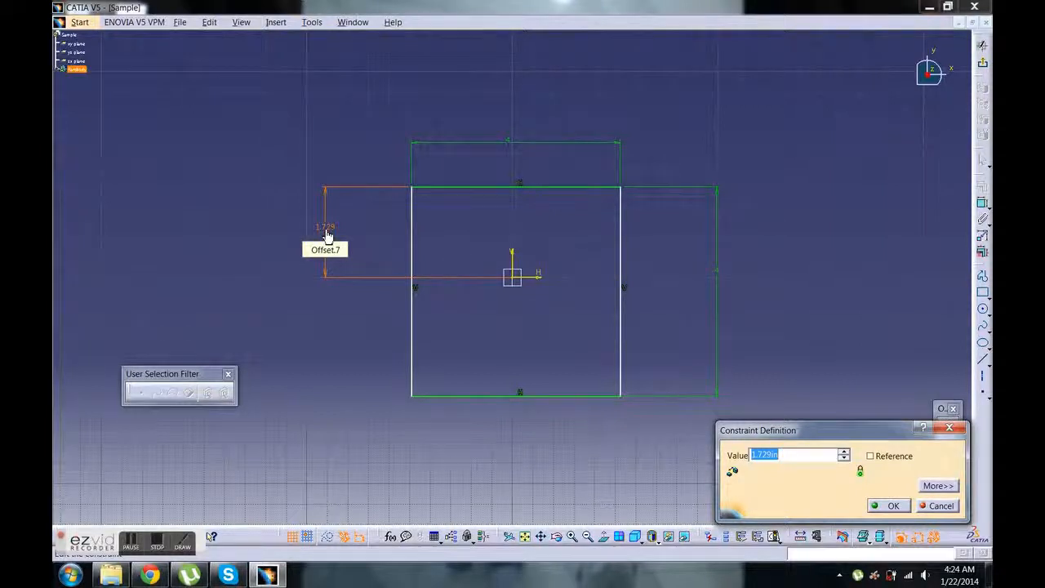
pyautogui.write('2in')
pyautogui.press('Return')
# Constrain the distance between the square's right edge and the vertical sketch axis to 2 in
pyautogui.moveTo(419, 201)
pyautogui.mouseDown()
pyautogui.moveTo(479, 187)
pyautogui.moveTo(247, 210)
pyautogui.moveTo(474, 253)
pyautogui.moveTo(463, 187)
pyautogui.moveTo(450, 236)
pyautogui.moveTo(308, 199)
pyautogui.moveTo(431, 227)
pyautogui.moveTo(410, 245)
pyautogui.mouseUp()
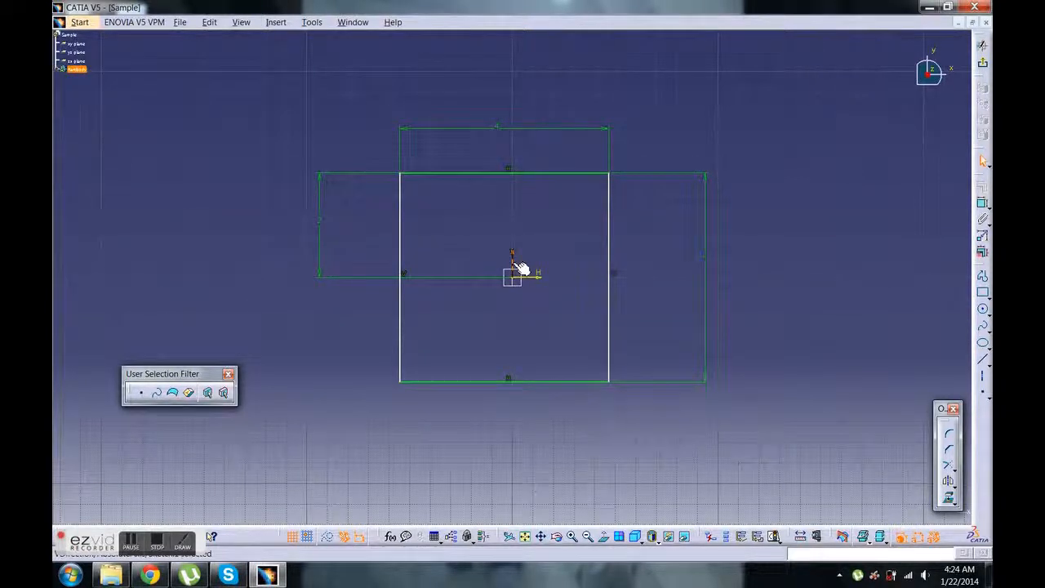
pyautogui.click(614, 241)
pyautogui.click(982, 203)
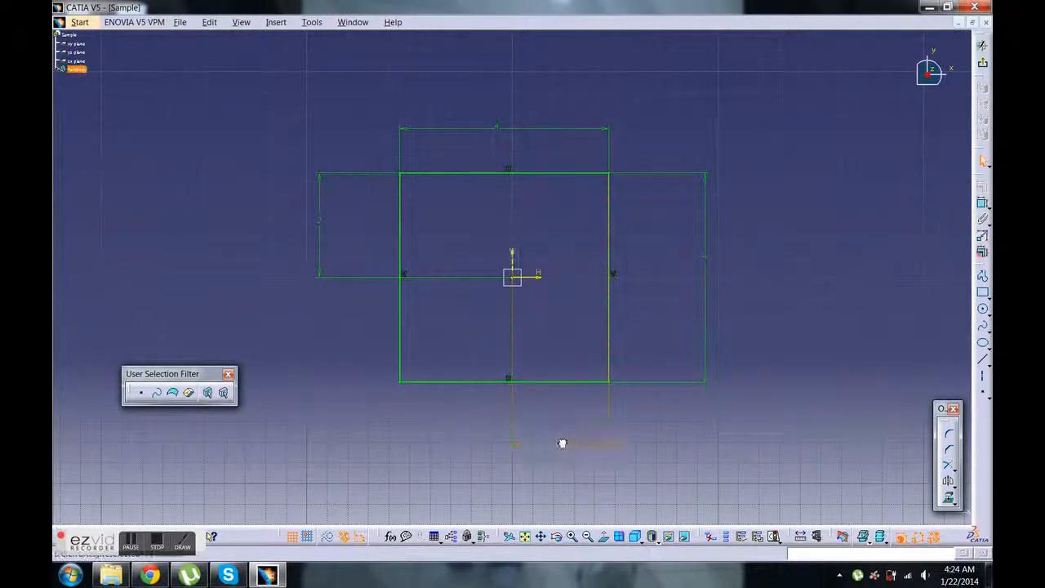
pyautogui.doubleClick(569, 449)
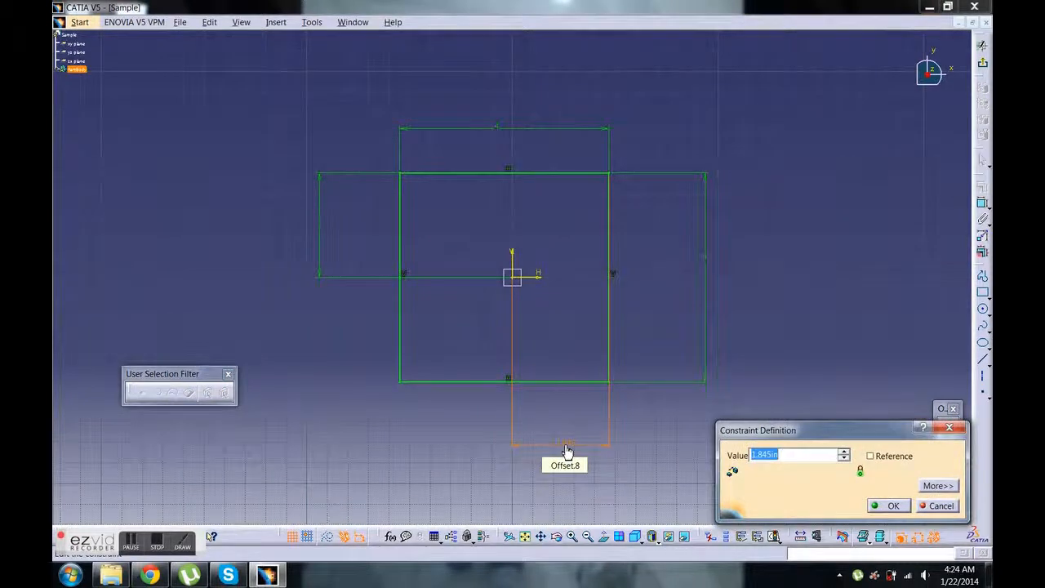
pyautogui.write('2')
pyautogui.press('Return')
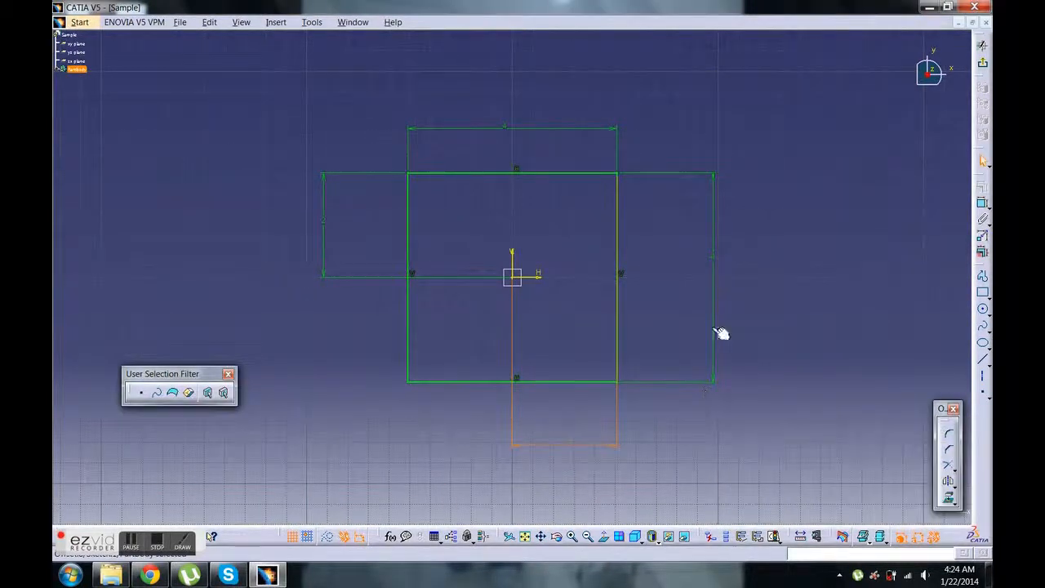
# Check the square's upper and right edges, clear the selection and exit the sketch to return to the 3D part
pyautogui.click(600, 172)
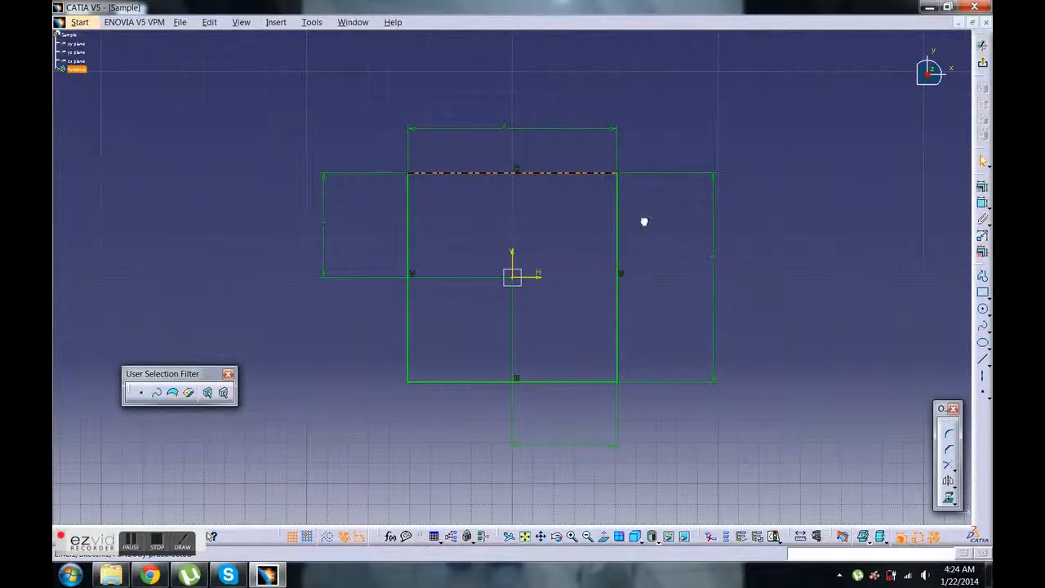
pyautogui.click(618, 244)
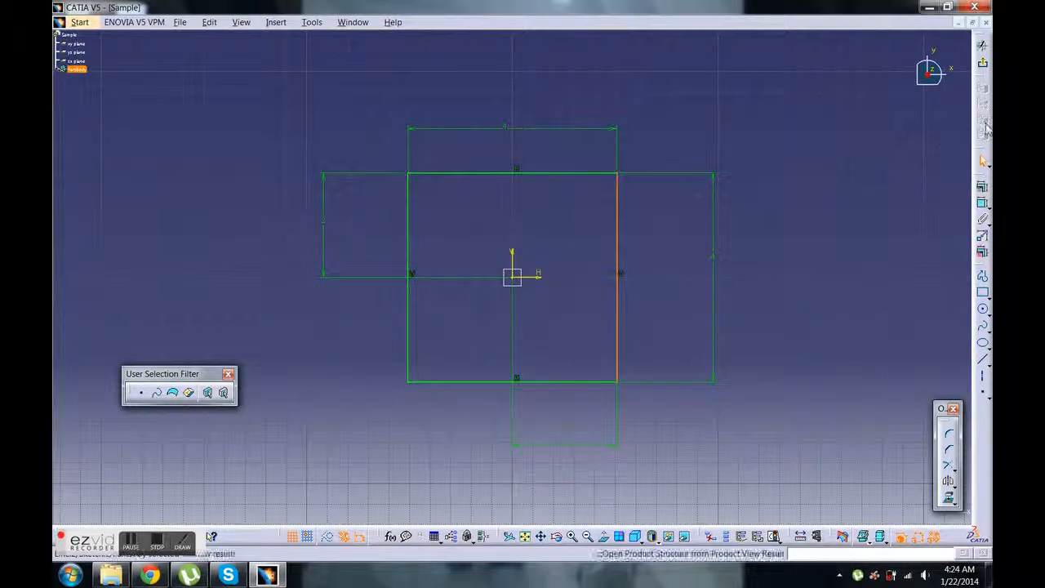
pyautogui.click(868, 212)
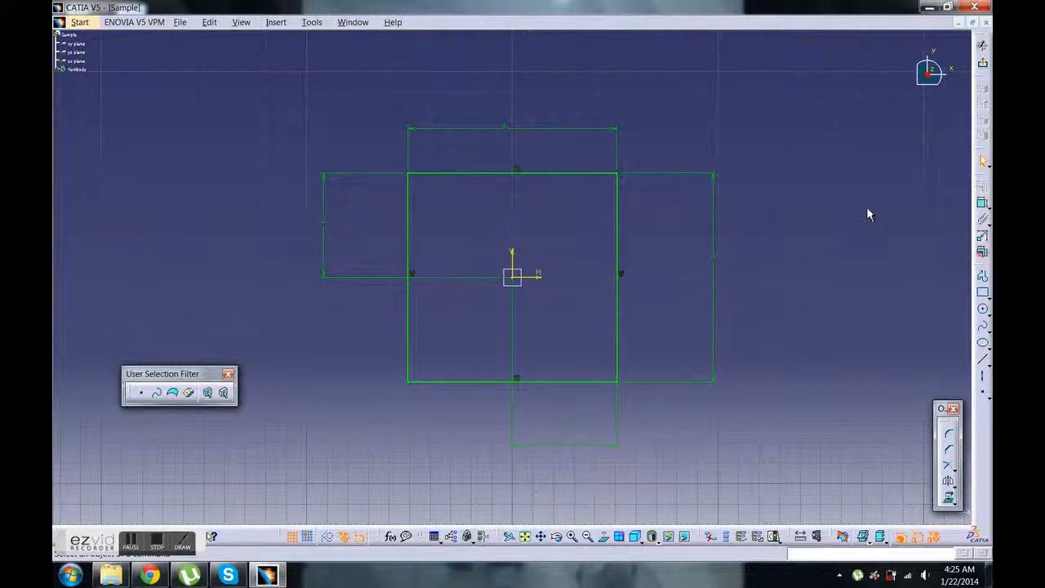
pyautogui.click(981, 71)
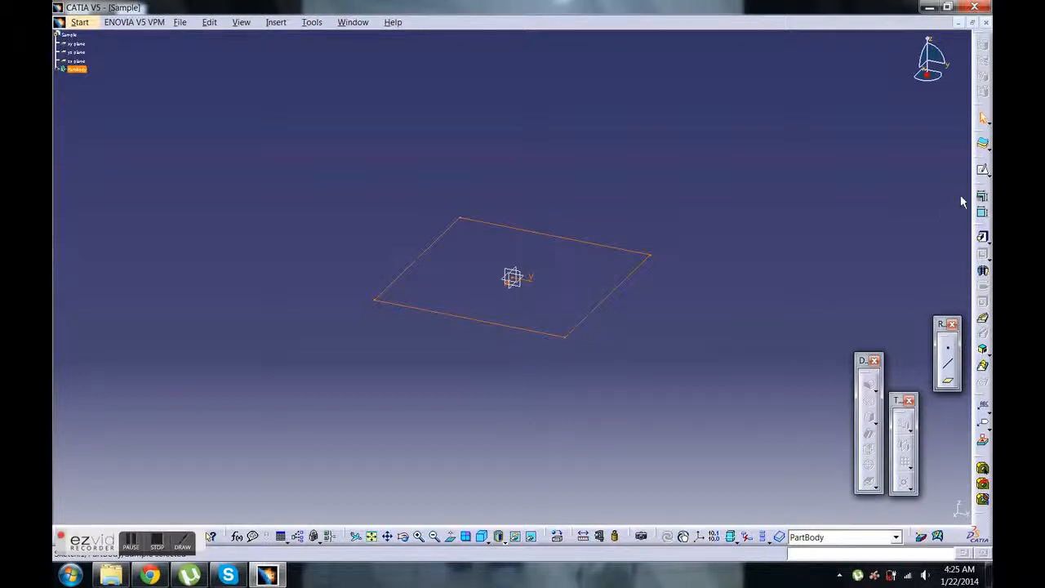
# Start a Pad on the square sketch with the Dimension limit type, set its length to 4 in and preview it
pyautogui.click(985, 238)
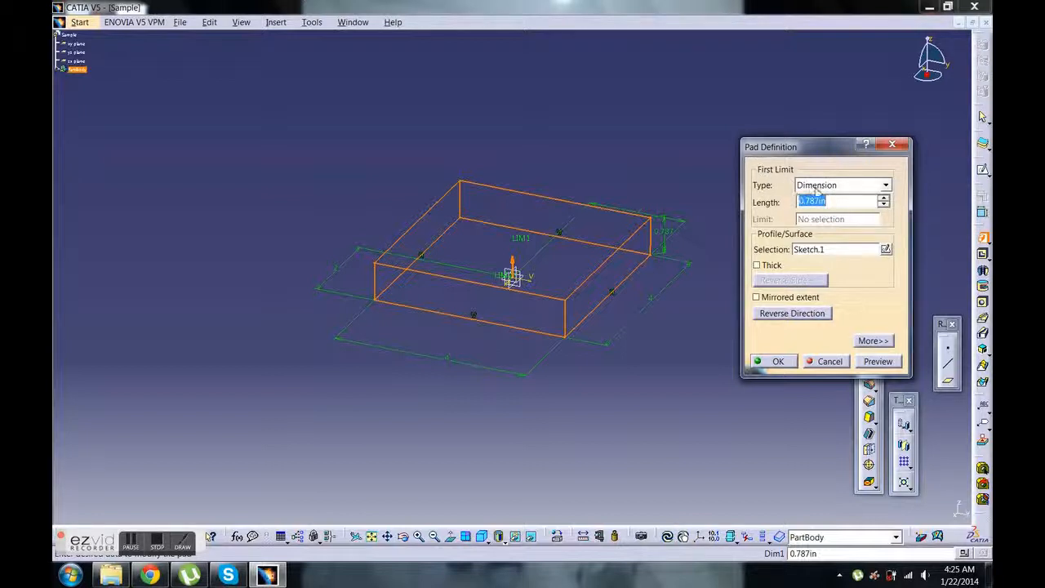
pyautogui.click(816, 188)
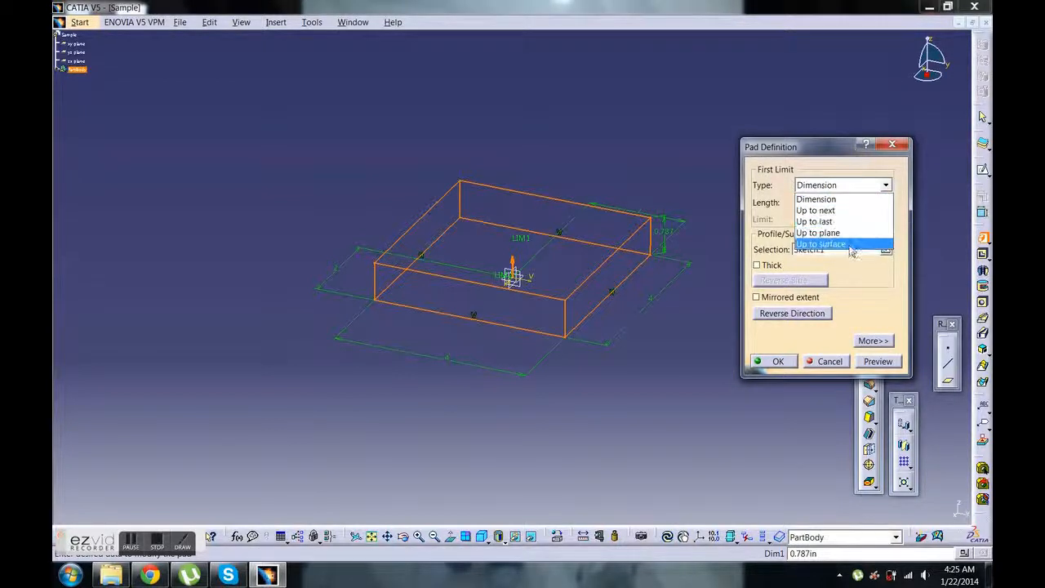
pyautogui.click(842, 200)
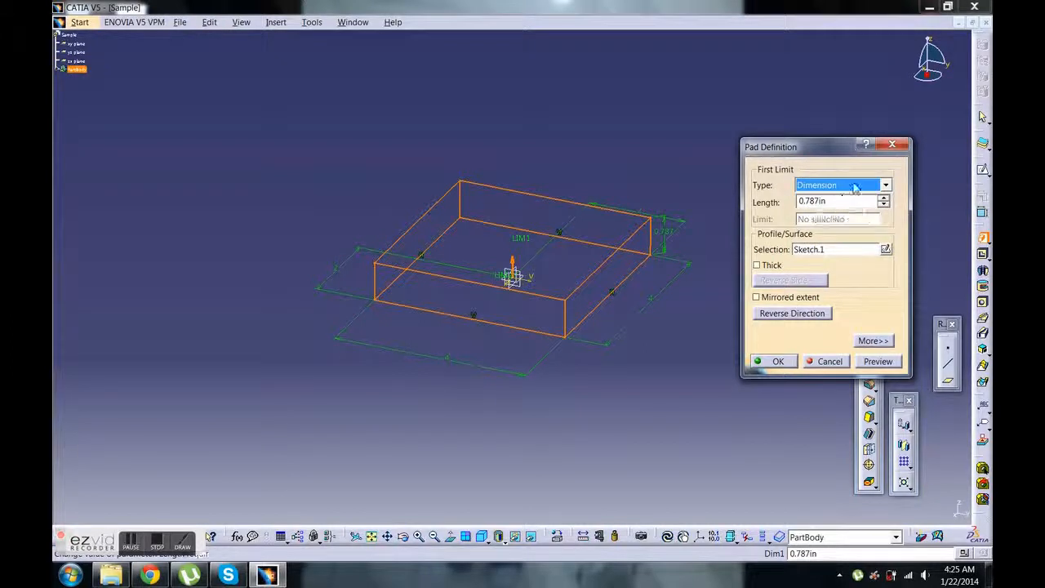
pyautogui.moveTo(848, 200); pyautogui.dragTo(786, 193)
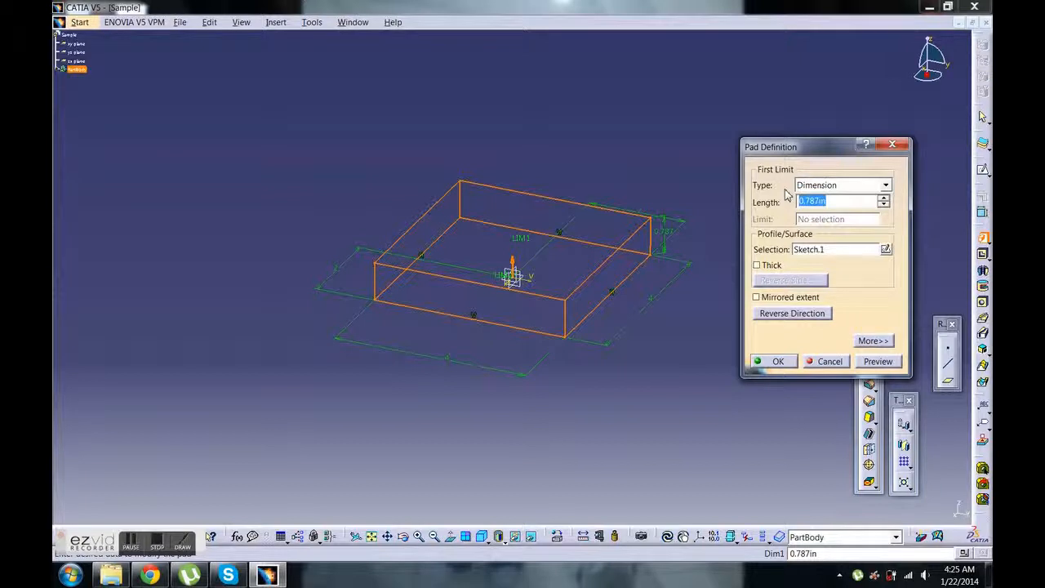
pyautogui.write('4')
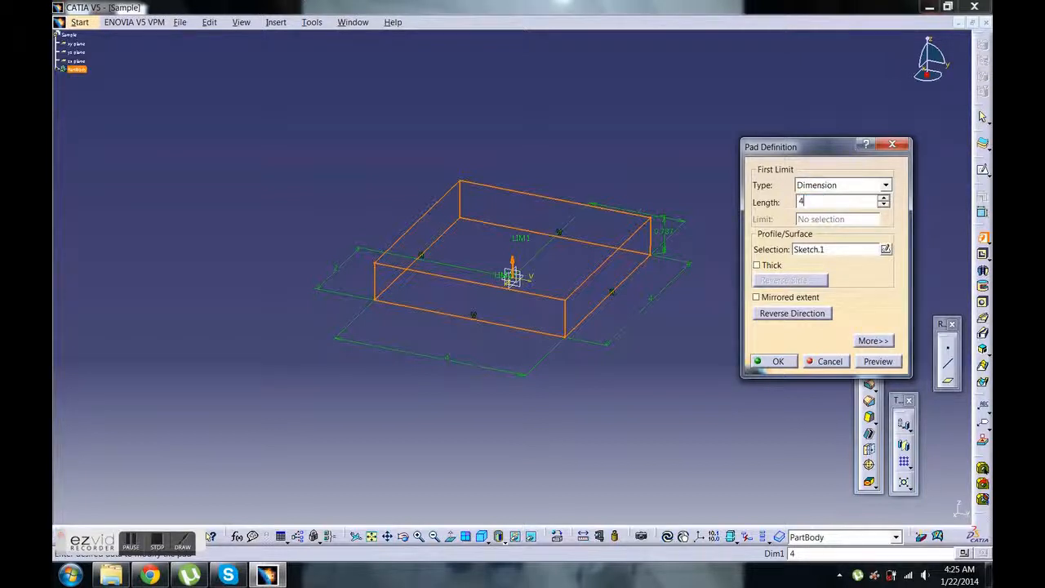
pyautogui.click(871, 372)
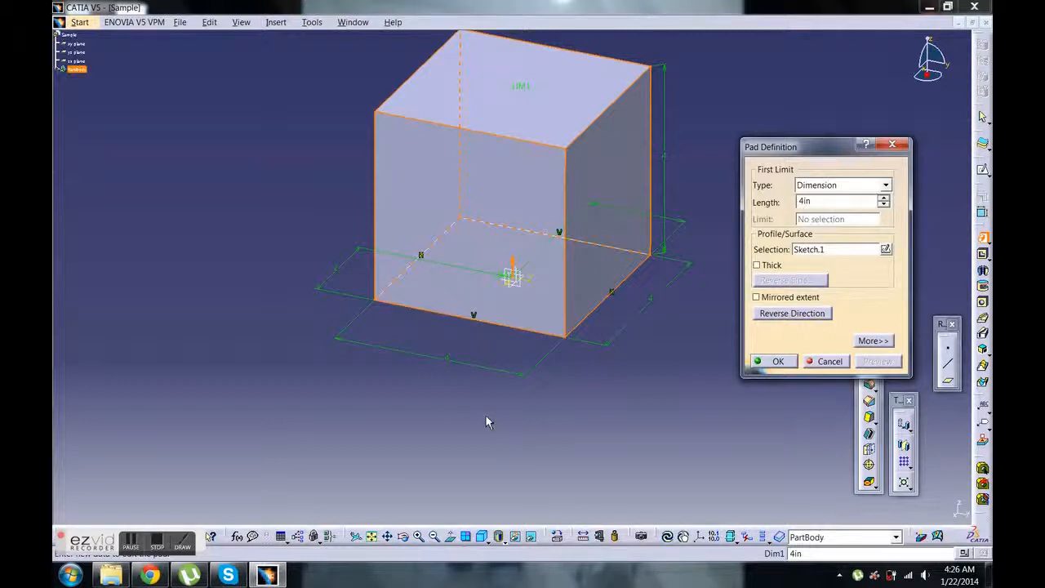
# Give the pad a mirrored extent about the sketch plane, set its length to 2 in, preview it and create the cube
pyautogui.moveTo(486, 422); pyautogui.dragTo(541, 396, button='middle')
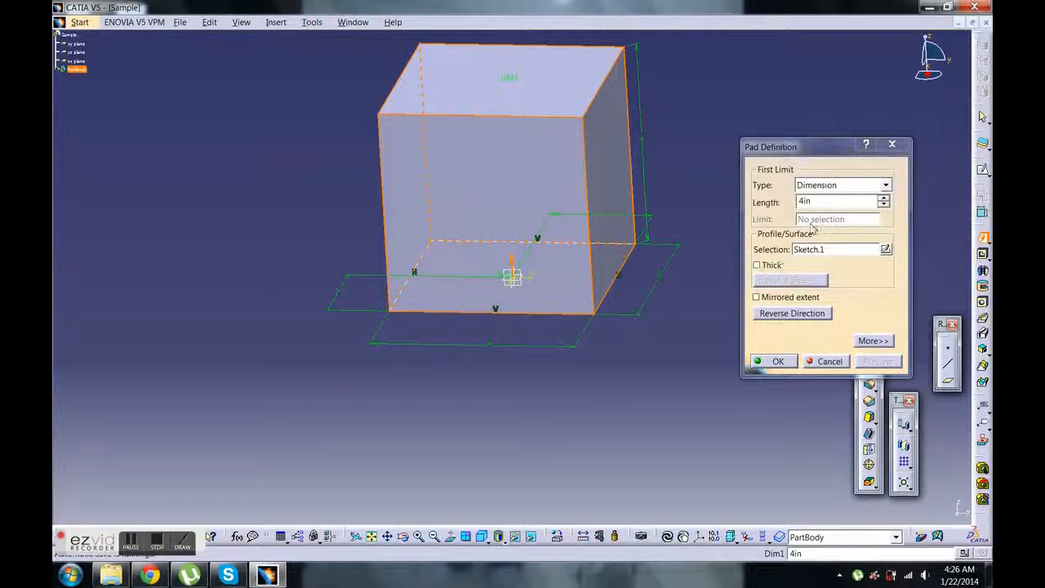
pyautogui.click(756, 297)
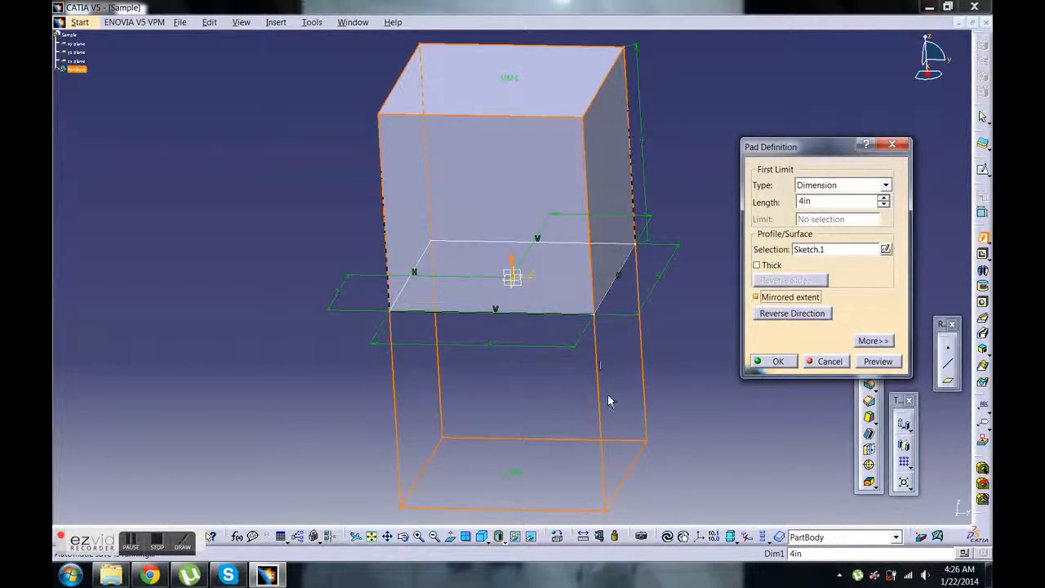
pyautogui.doubleClick(801, 202)
pyautogui.write('2')
pyautogui.click(889, 368)
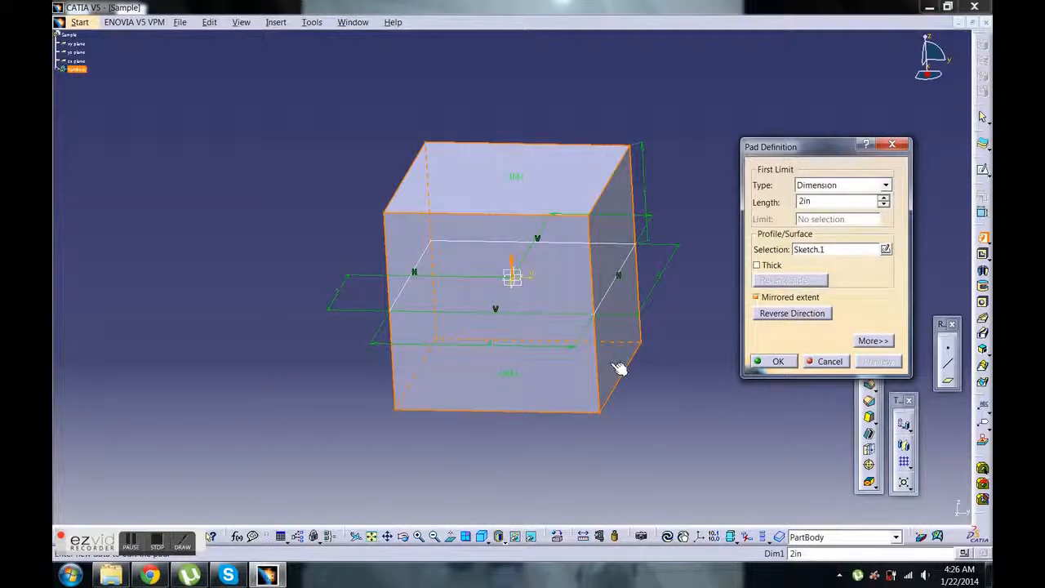
pyautogui.moveTo(566, 408); pyautogui.dragTo(471, 455, button='middle')
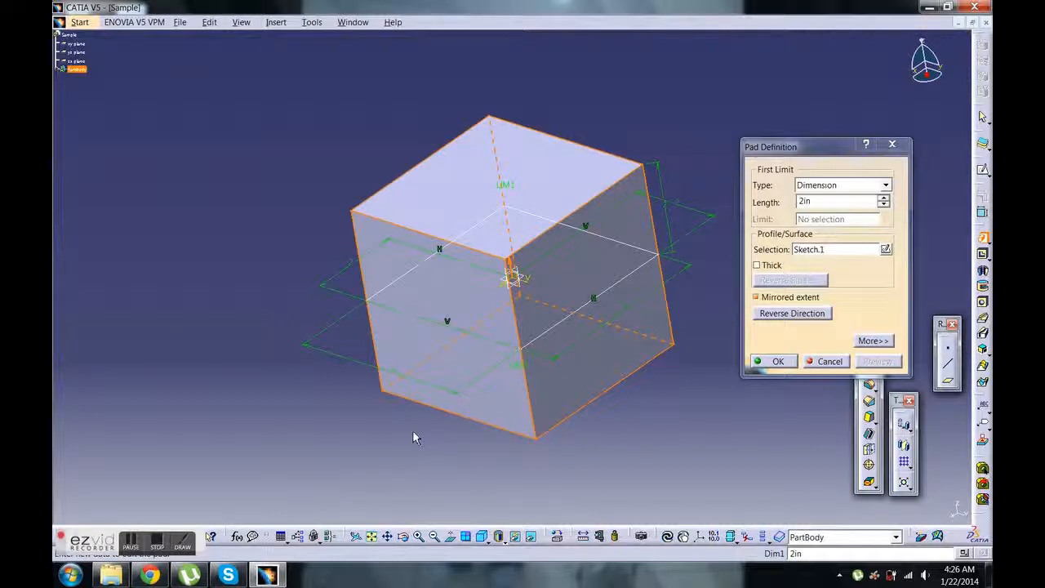
pyautogui.moveTo(415, 433)
pyautogui.mouseDown(button='middle')
pyautogui.moveTo(441, 389)
pyautogui.moveTo(492, 387)
pyautogui.moveTo(511, 303)
pyautogui.moveTo(420, 443)
pyautogui.moveTo(426, 391)
pyautogui.moveTo(412, 412)
pyautogui.mouseUp(button='middle')
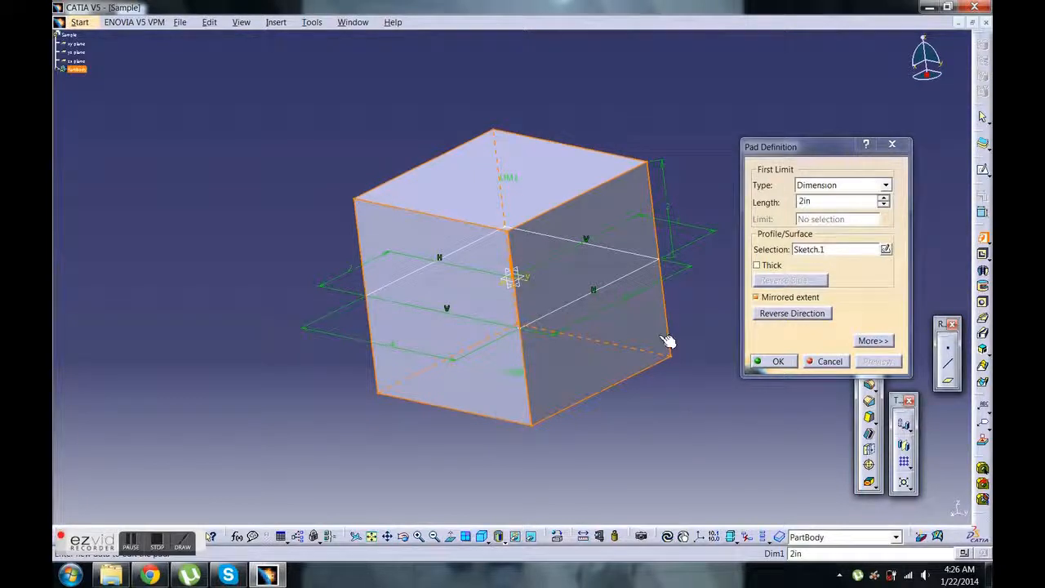
pyautogui.click(775, 361)
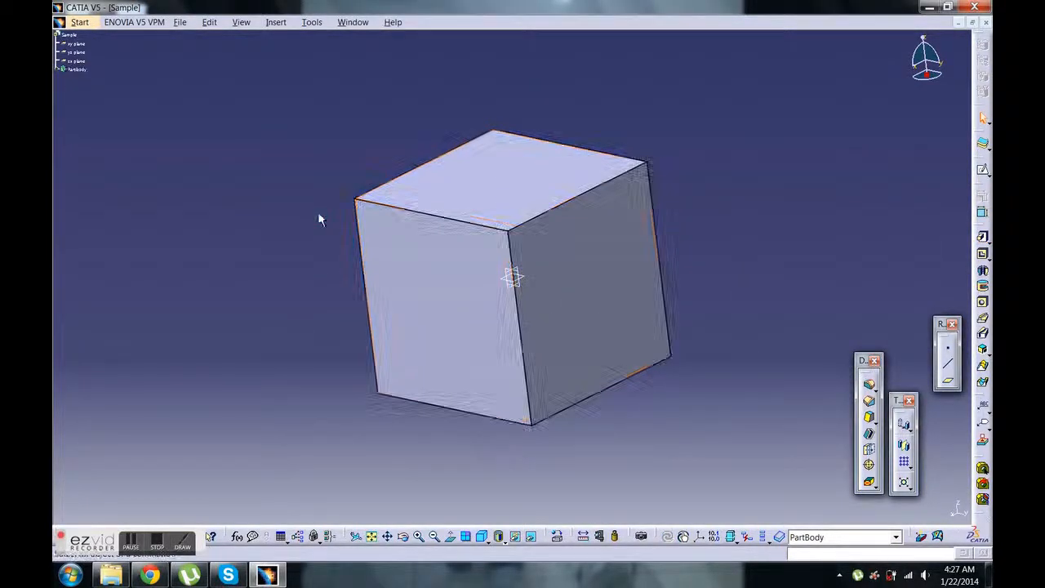
# Examine the cube from several angles, zoom levels and positions, and switch to the standard isometric view
pyautogui.moveTo(319, 214); pyautogui.dragTo(343, 167, button='middle')
pyautogui.moveTo(404, 441); pyautogui.dragTo(289, 408, button='middle')
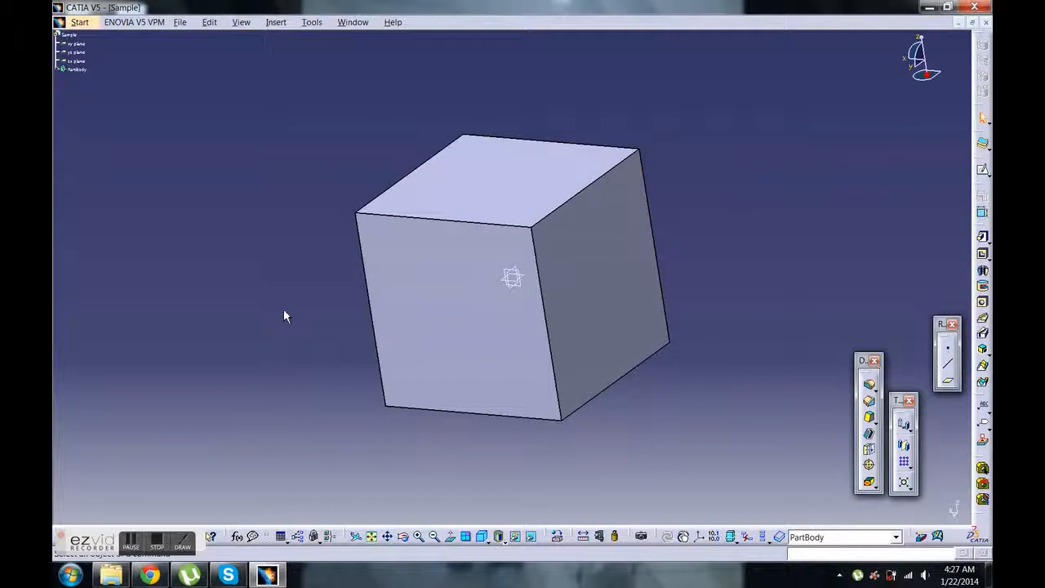
pyautogui.moveTo(326, 281)
pyautogui.mouseDown(button='middle')
pyautogui.moveTo(329, 221)
pyautogui.moveTo(332, 344)
pyautogui.moveTo(325, 282)
pyautogui.mouseUp(button='middle')
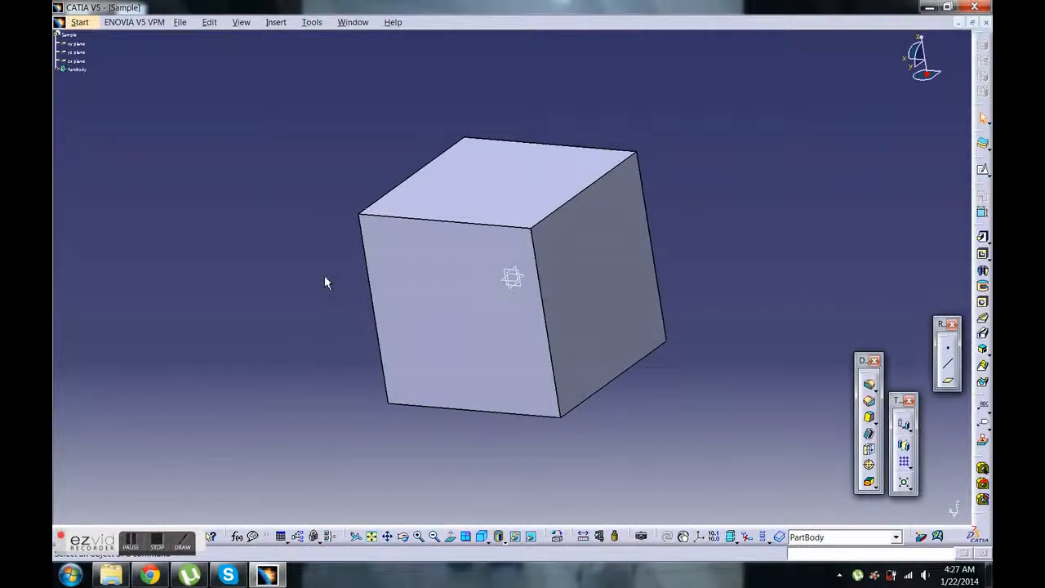
pyautogui.moveTo(325, 277); pyautogui.dragTo(387, 289, button='middle')
pyautogui.click(327, 279)
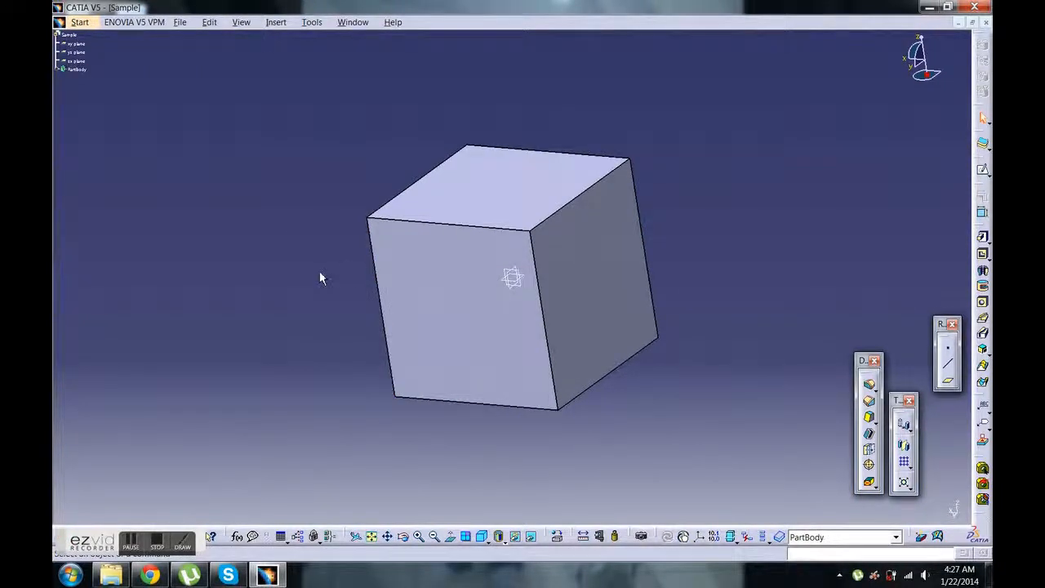
pyautogui.moveTo(319, 273); pyautogui.dragTo(343, 238, button='middle')
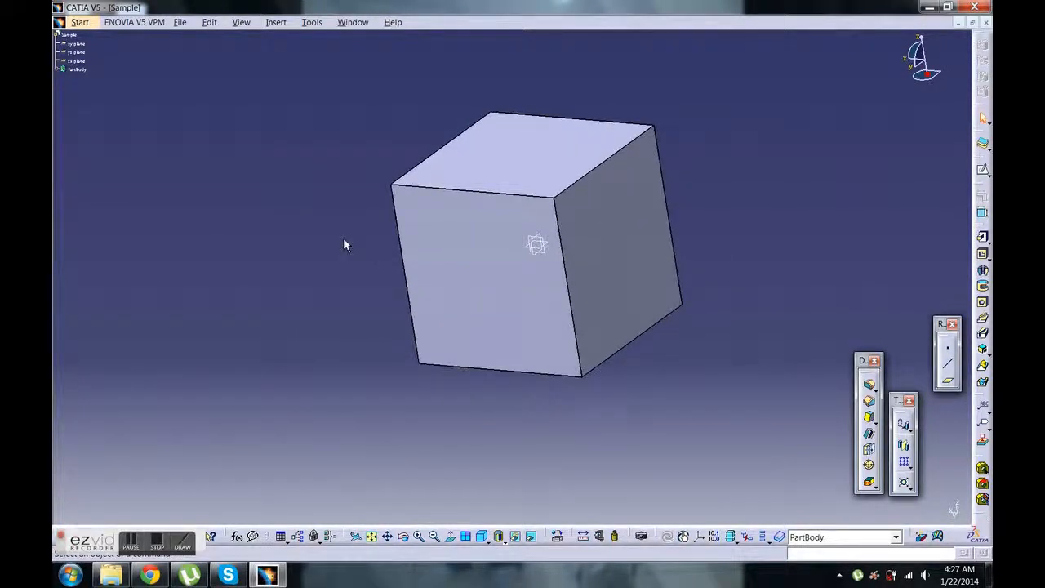
pyautogui.moveTo(343, 240)
pyautogui.mouseDown(button='middle')
pyautogui.moveTo(318, 297)
pyautogui.moveTo(329, 207)
pyautogui.moveTo(334, 253)
pyautogui.mouseUp(button='middle')
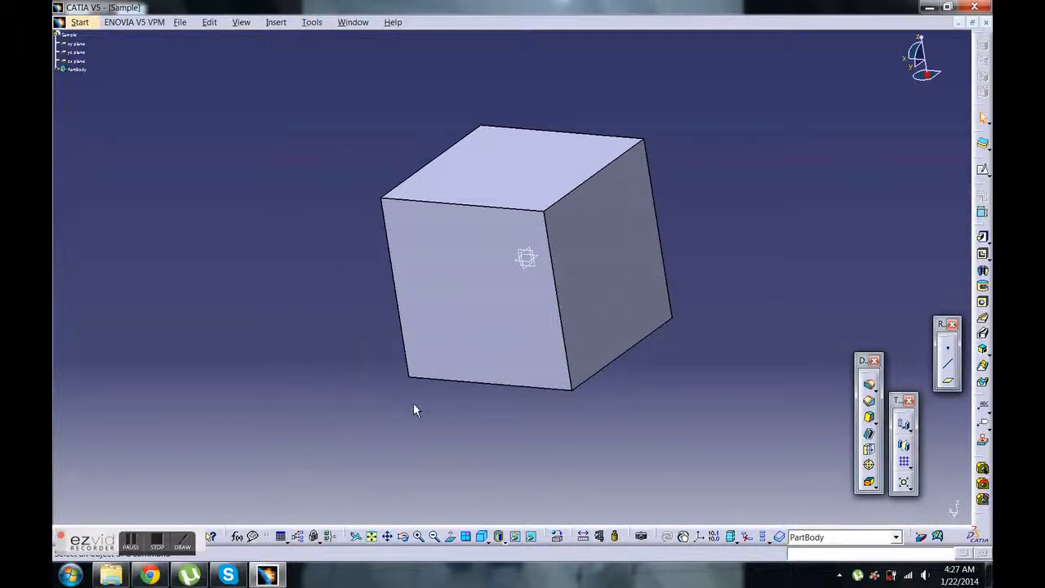
pyautogui.moveTo(476, 401); pyautogui.dragTo(387, 395, button='middle')
pyautogui.click(444, 345)
pyautogui.click(369, 388)
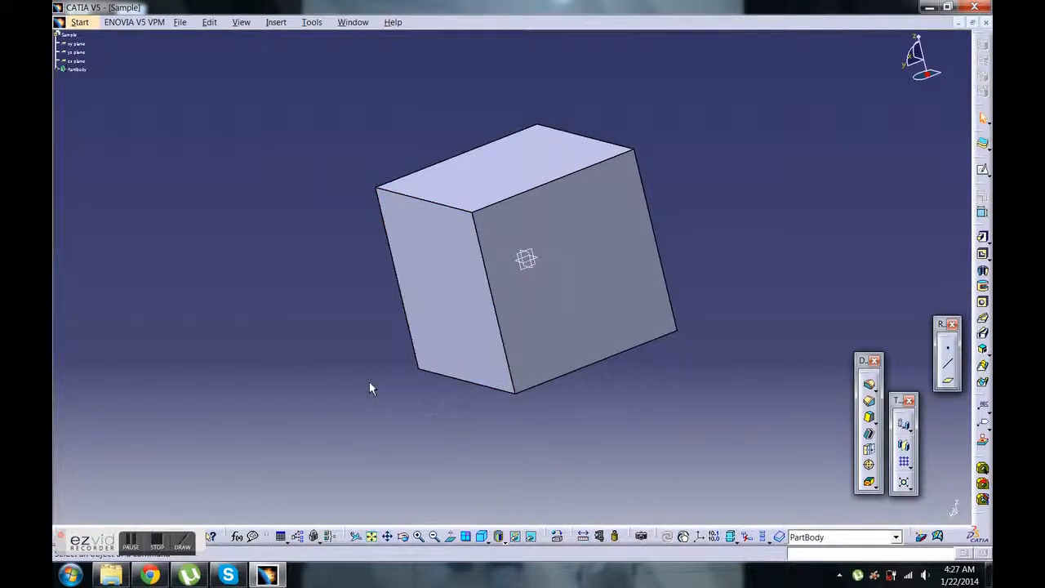
pyautogui.click(487, 543)
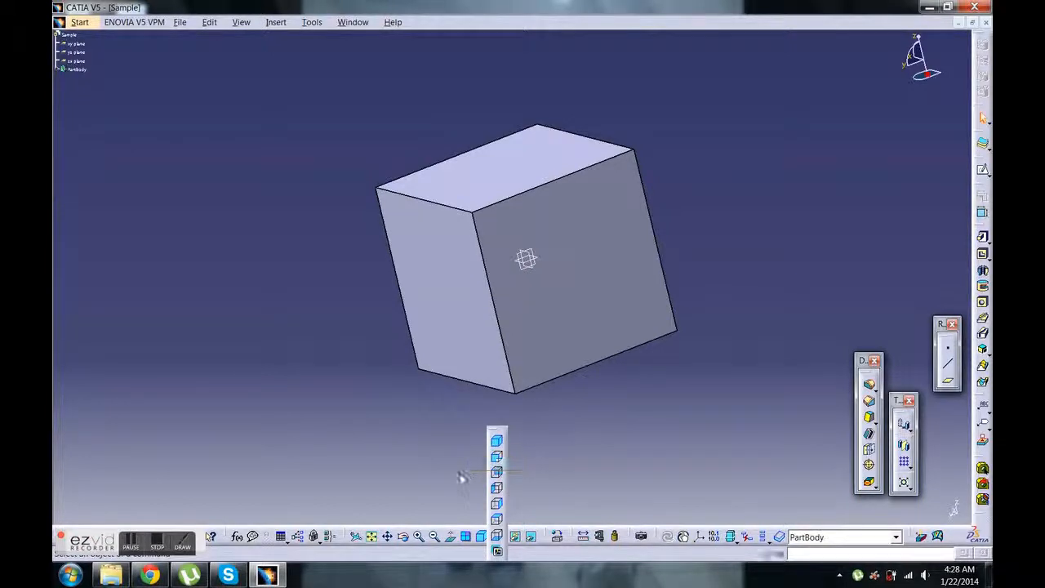
pyautogui.click(496, 448)
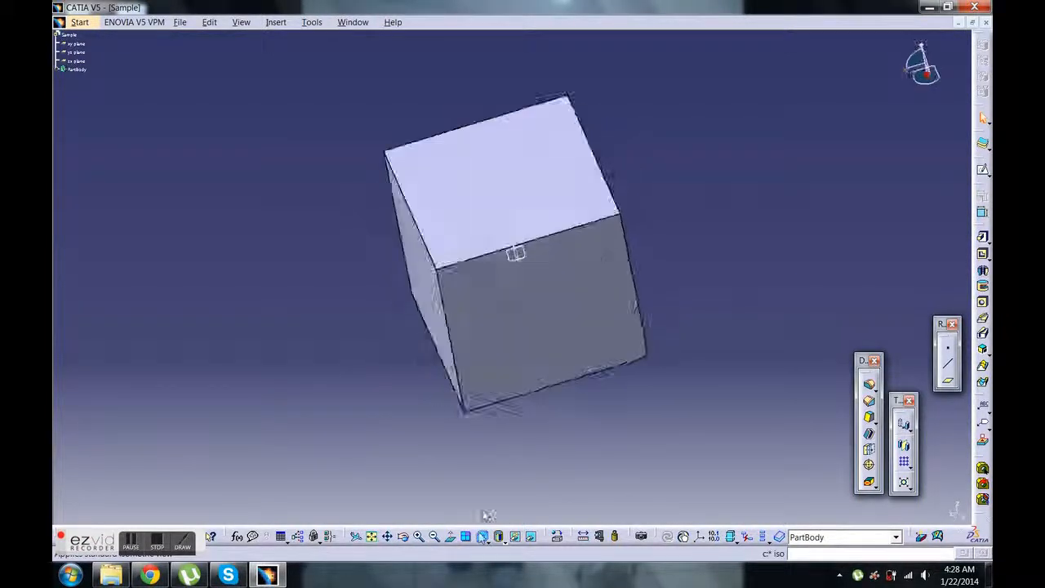